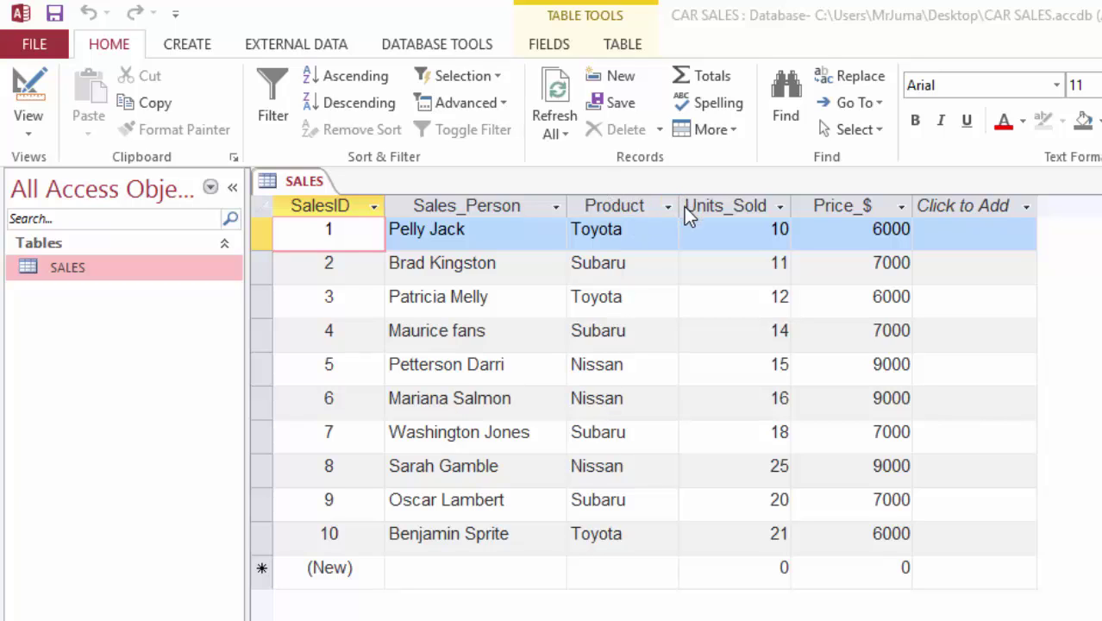
# Step: Widen the Product and Units_Sold columns of the SALES table, then close the table and save its layout changes
pyautogui.click(621, 229)
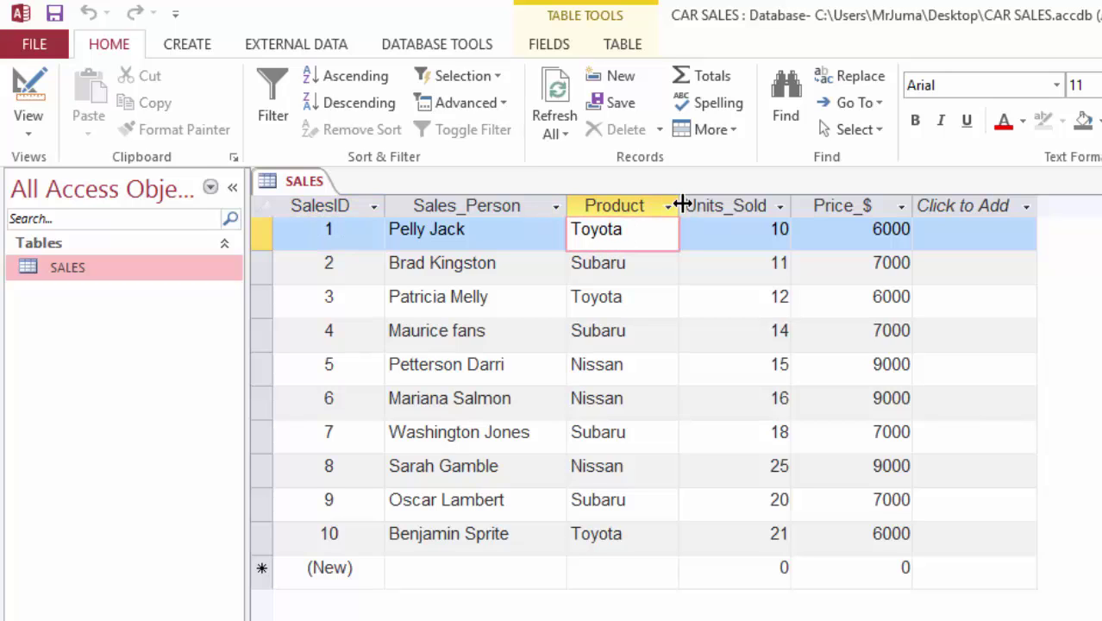
pyautogui.moveTo(679, 207); pyautogui.dragTo(692, 207)
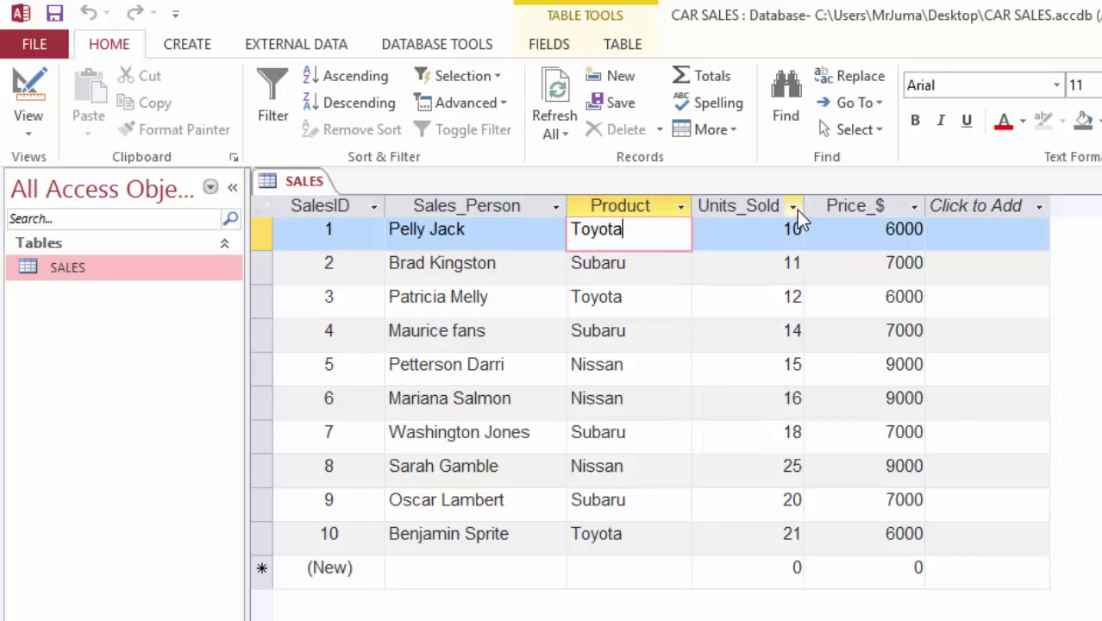
pyautogui.moveTo(803, 207); pyautogui.dragTo(826, 206)
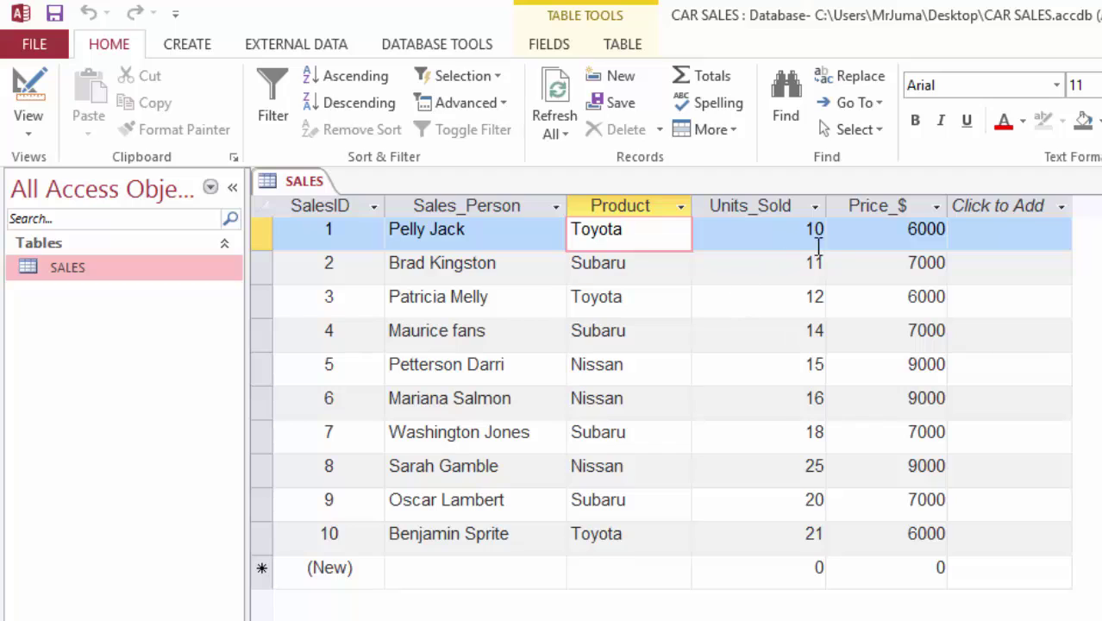
pyautogui.click(884, 241)
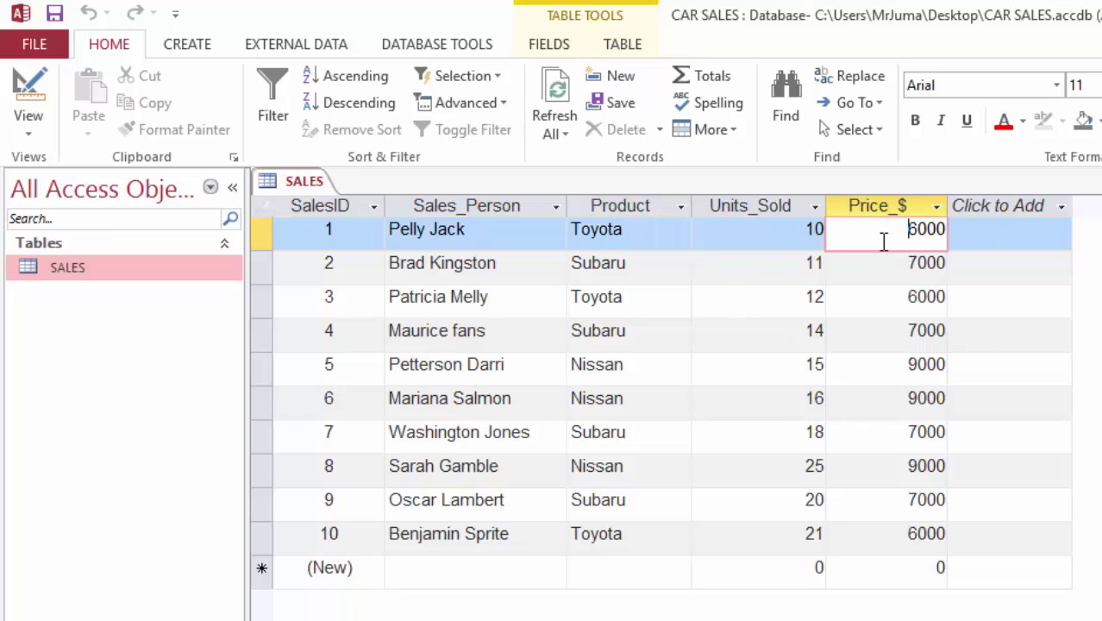
pyautogui.click(873, 274)
pyautogui.click(868, 373)
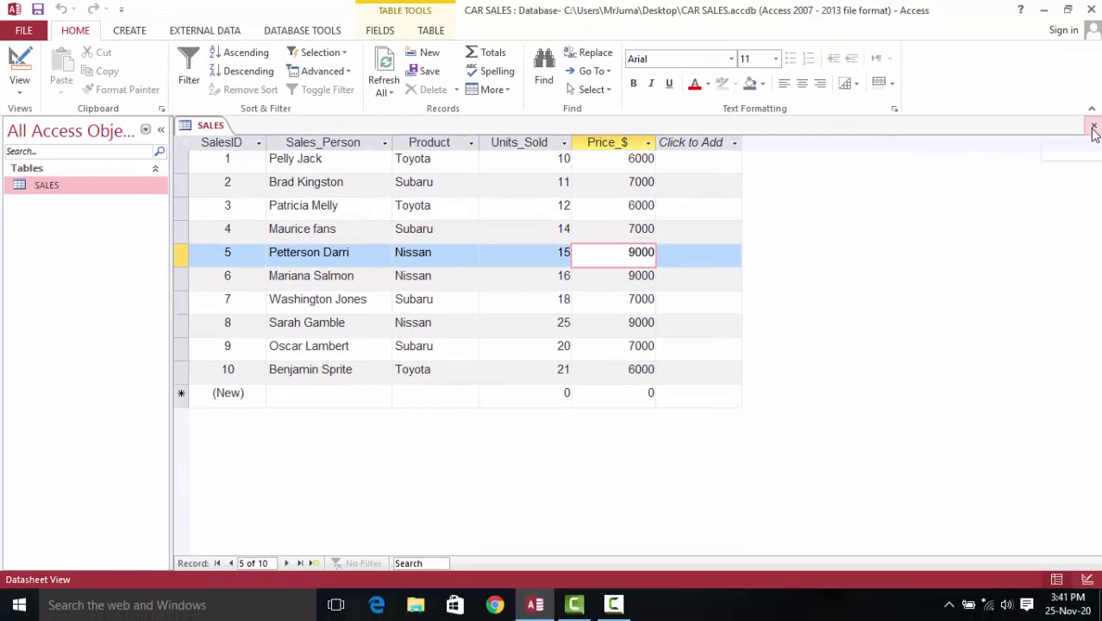
pyautogui.click(1092, 127)
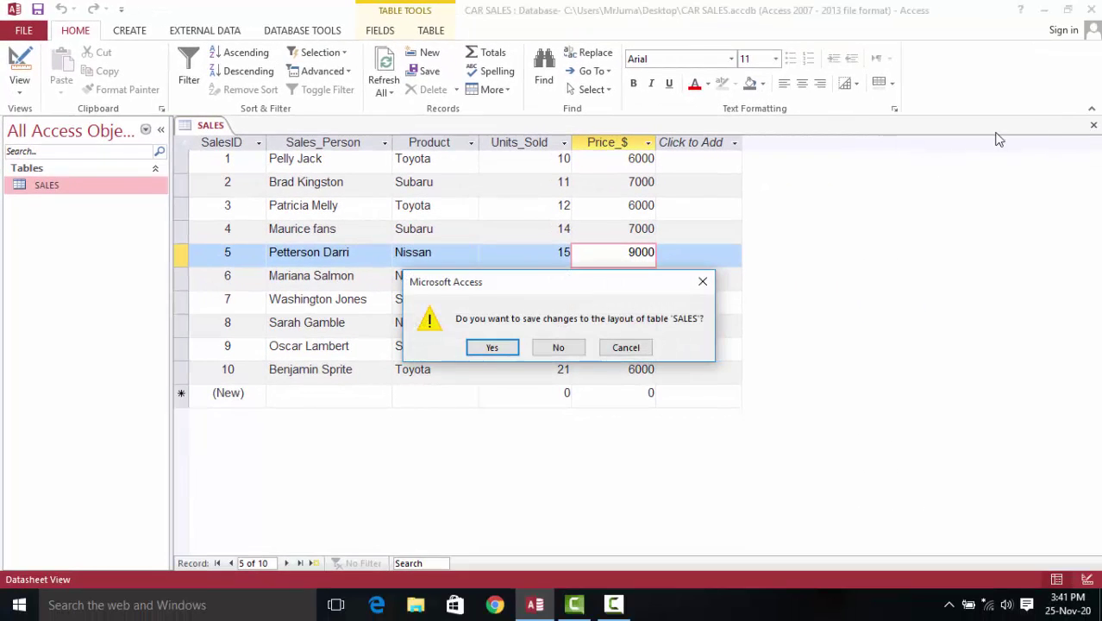
pyautogui.click(492, 347)
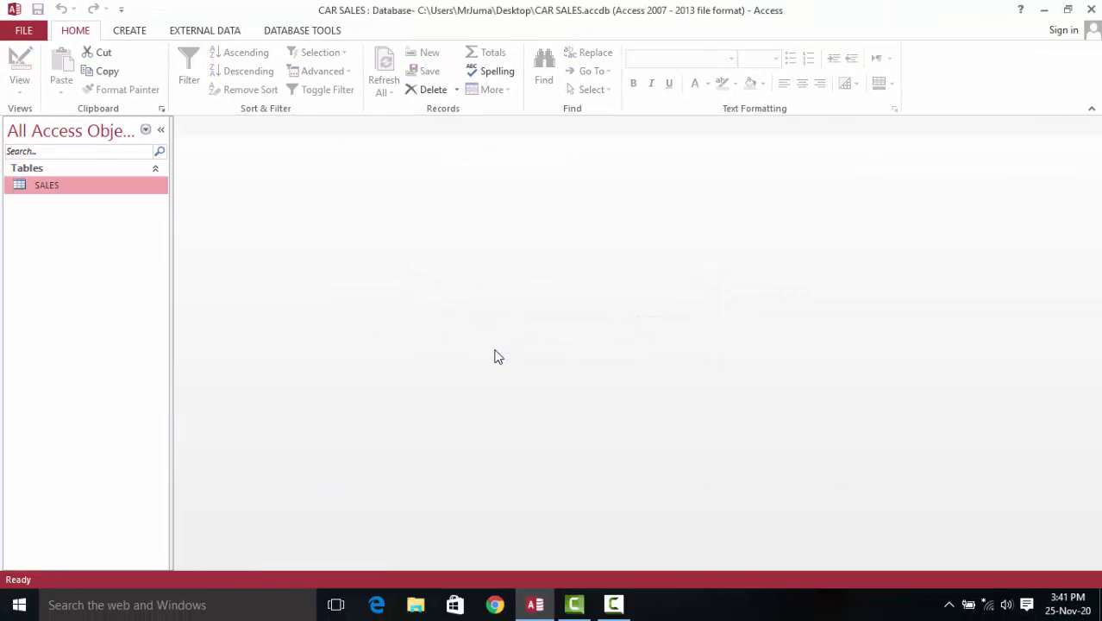
# Step: Reopen the SALES table, examine its Units_Sold and Price_$ columns, and close it
pyautogui.doubleClick(47, 186)
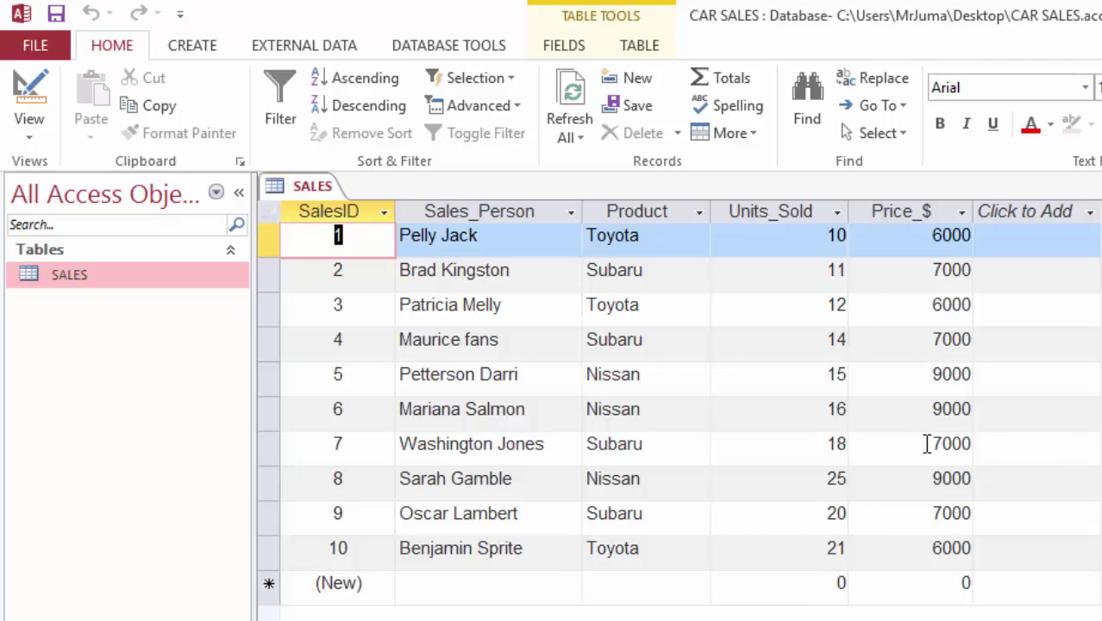
pyautogui.click(791, 208)
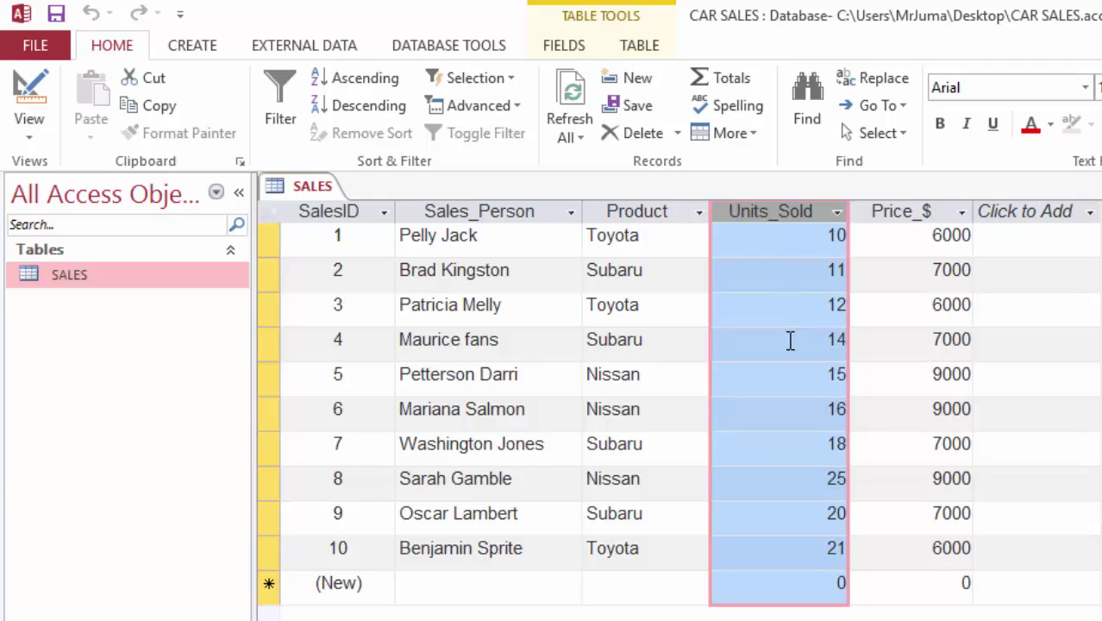
pyautogui.click(916, 207)
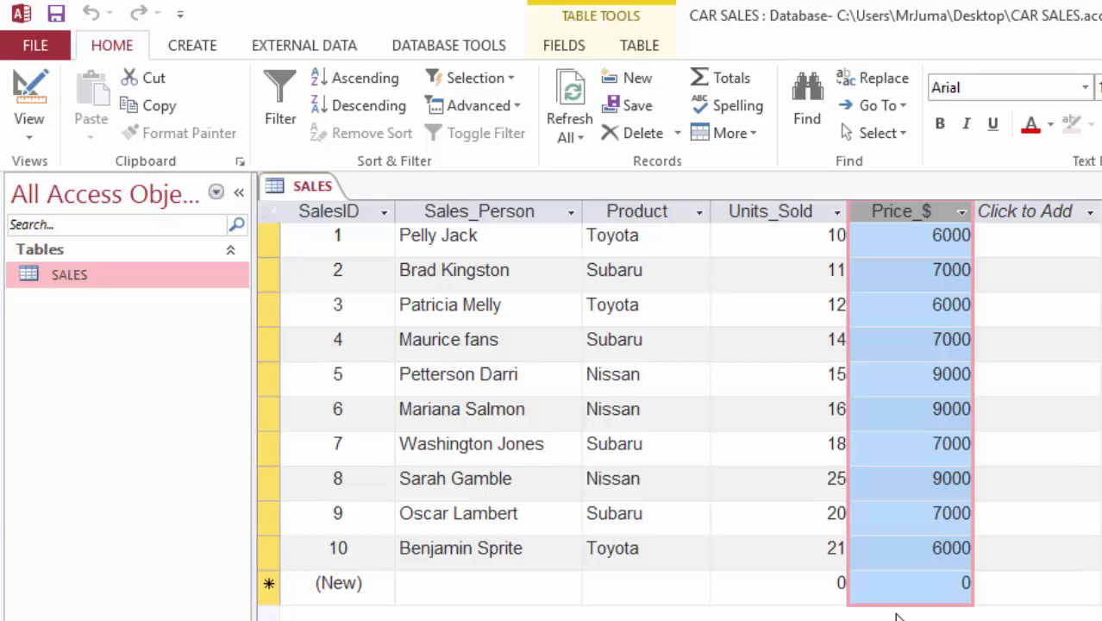
pyautogui.click(1101, 187)
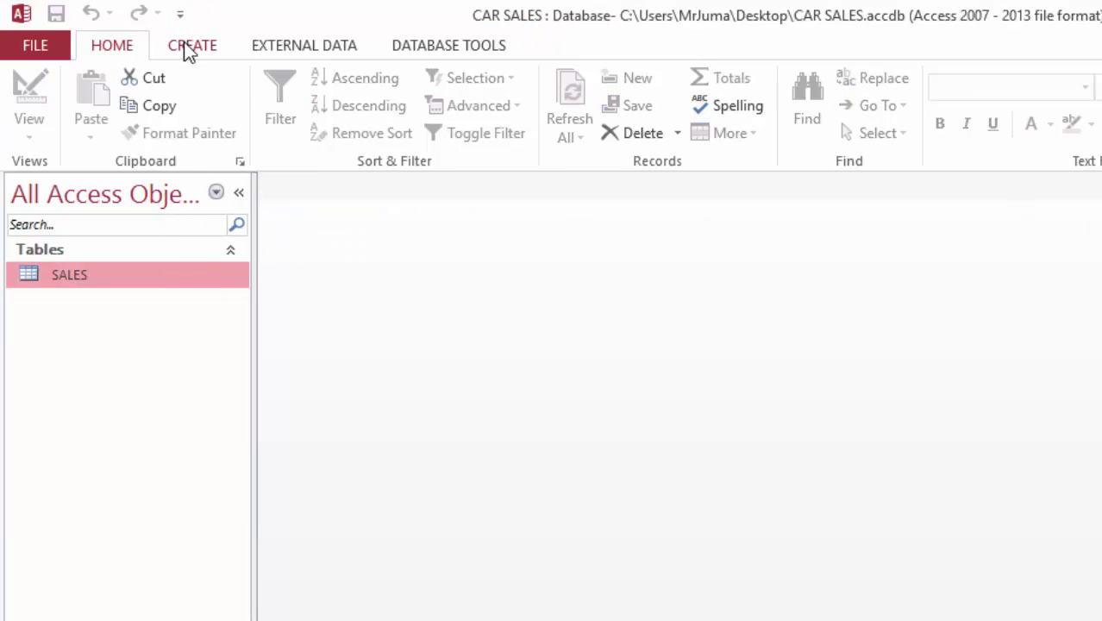
# Step: Create a design-view query based on the SALES table and enlarge the table's field list to fit all fields
pyautogui.click(184, 47)
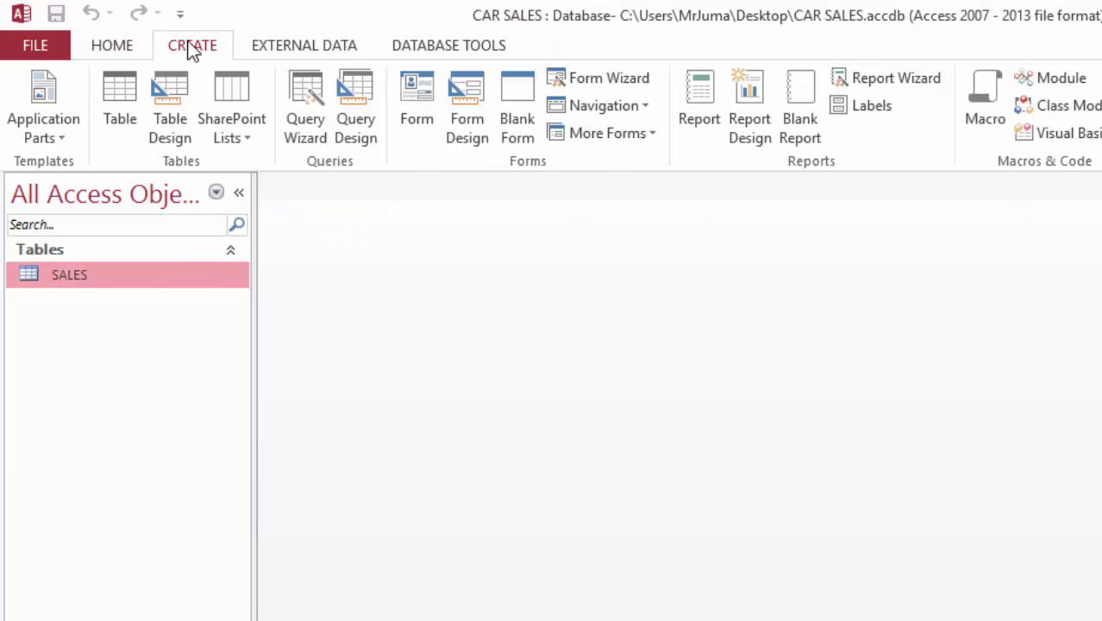
pyautogui.click(358, 129)
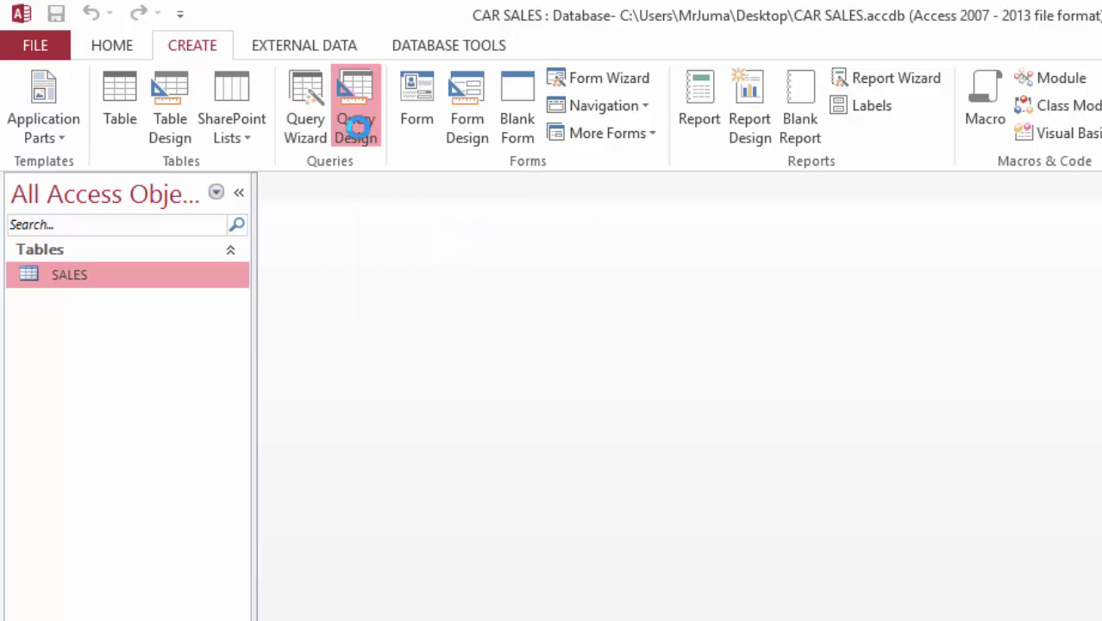
pyautogui.moveTo(832, 510); pyautogui.dragTo(785, 214)
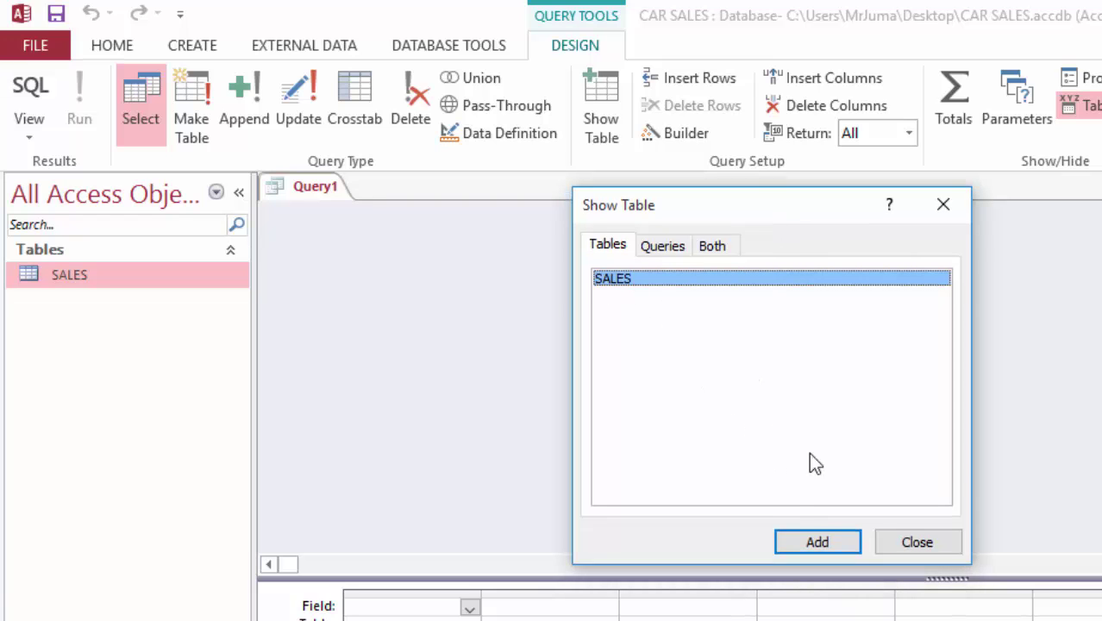
pyautogui.click(812, 541)
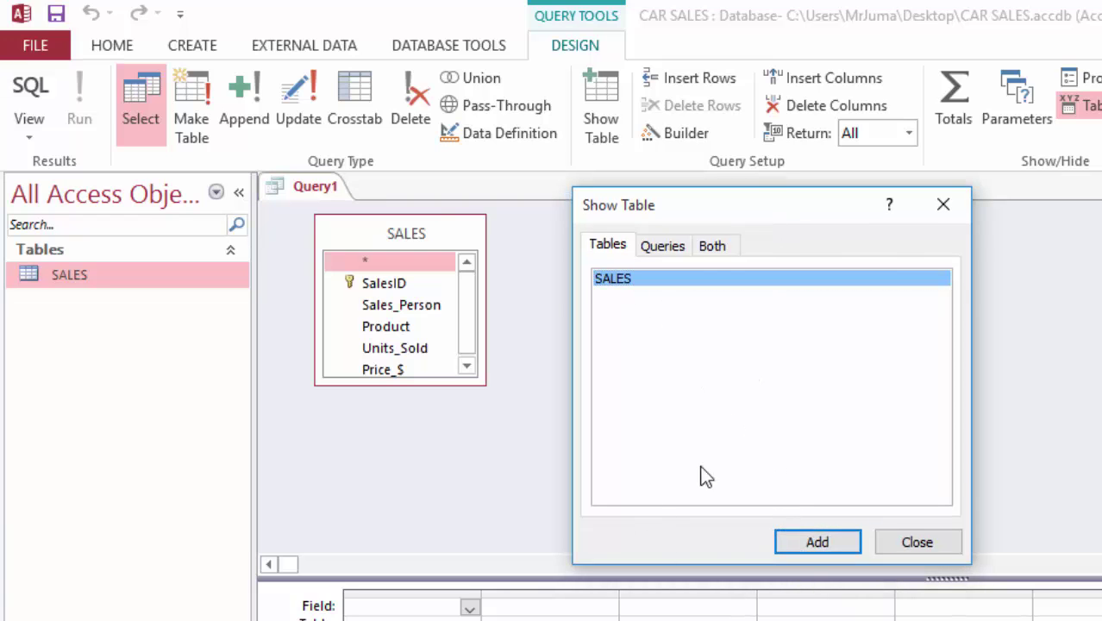
pyautogui.click(952, 200)
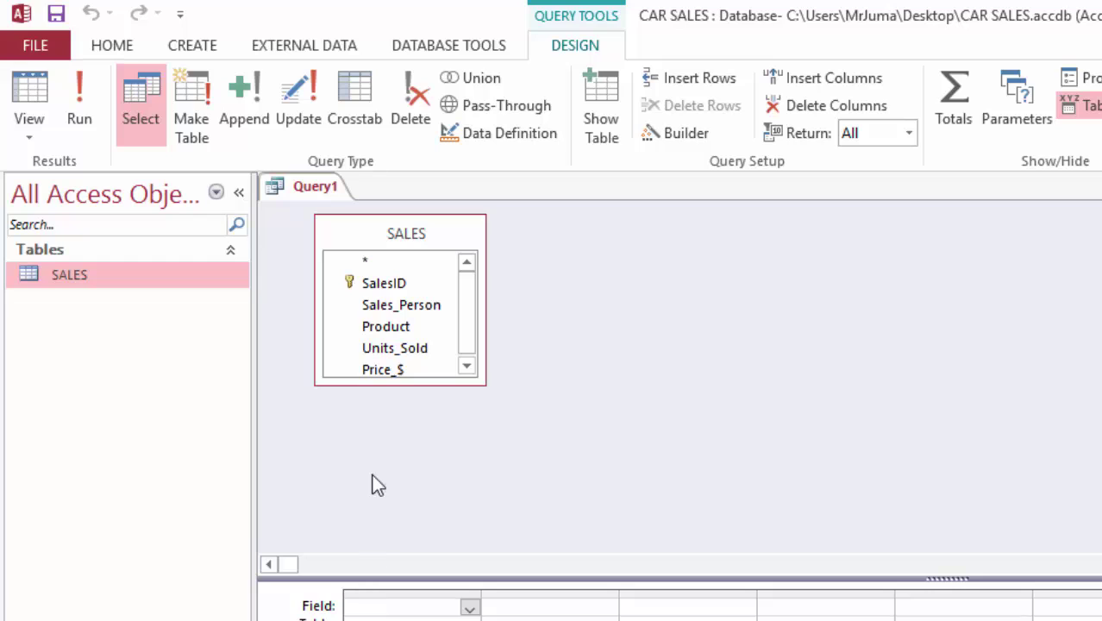
pyautogui.moveTo(389, 387); pyautogui.dragTo(398, 404)
pyautogui.moveTo(336, 582); pyautogui.dragTo(357, 438)
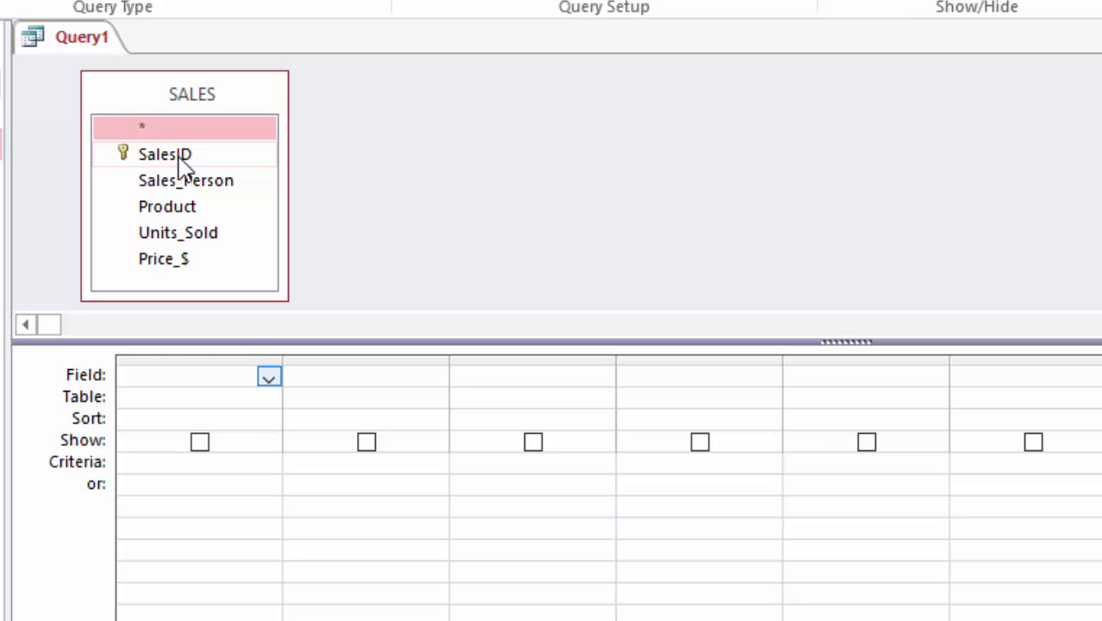
# Step: Add the SalesID, Sales_Person, Product, Units_Sold and Price_$ fields to the query grid in that order
pyautogui.doubleClick(164, 155)
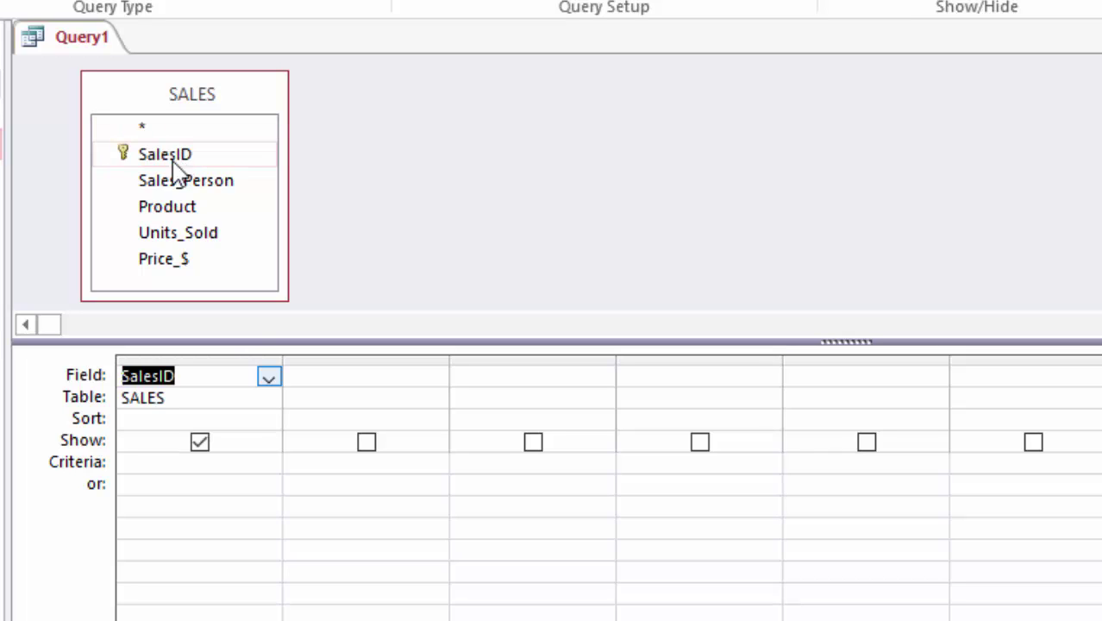
pyautogui.doubleClick(185, 185)
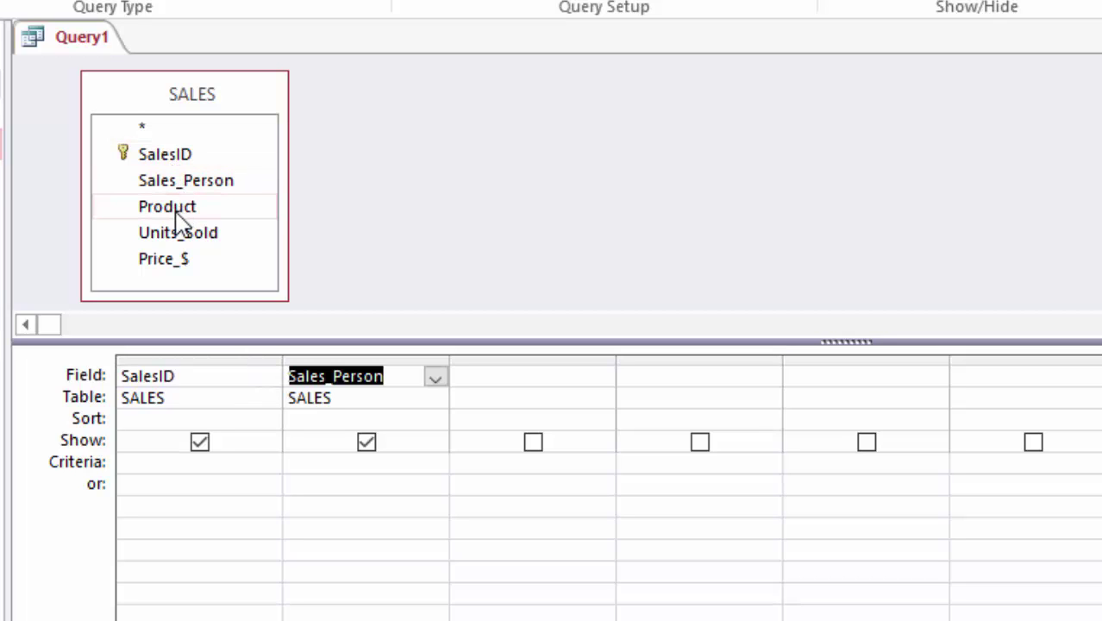
pyautogui.doubleClick(176, 209)
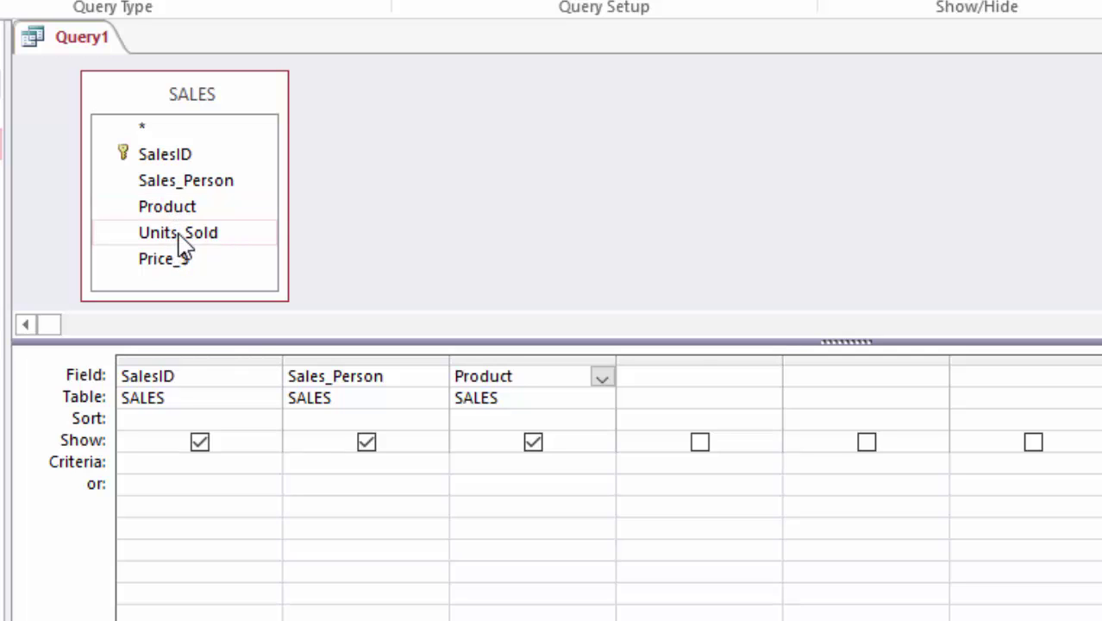
pyautogui.doubleClick(179, 235)
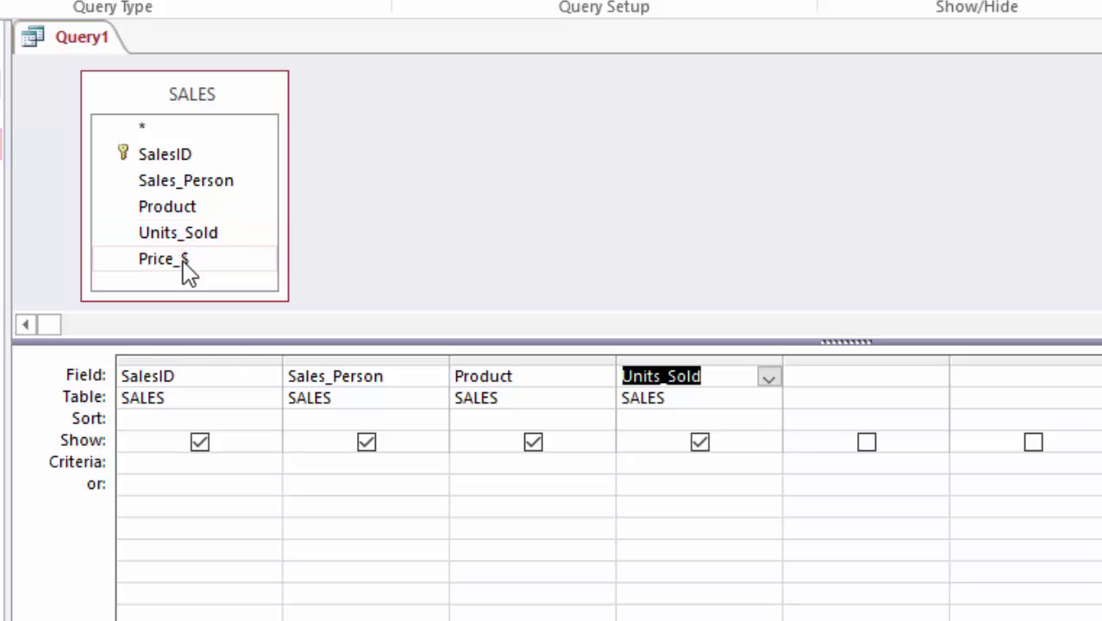
pyautogui.doubleClick(188, 259)
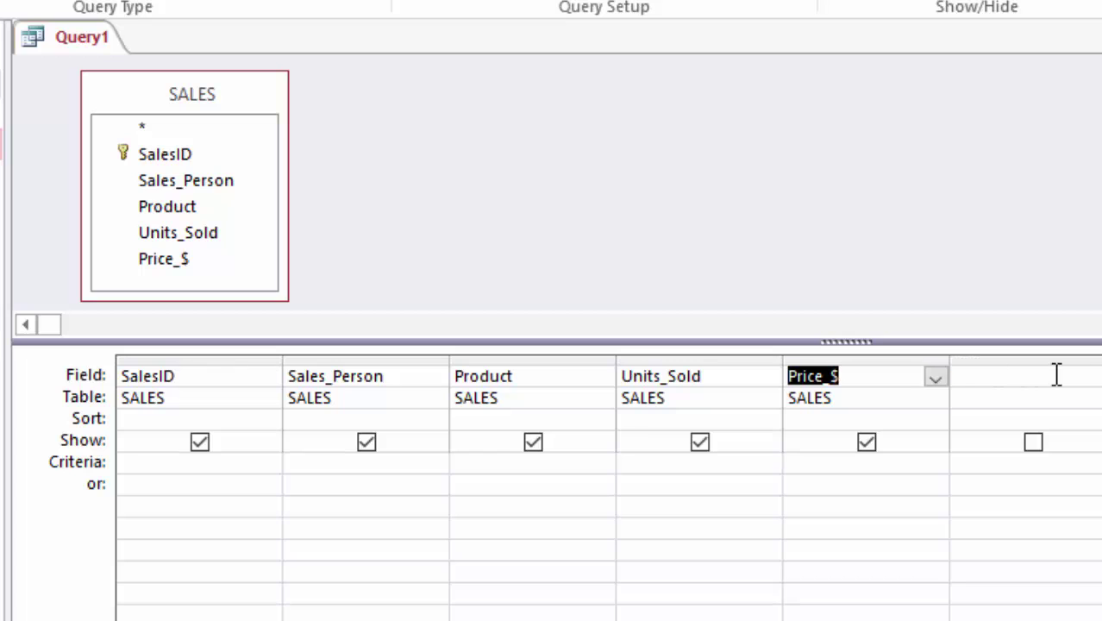
pyautogui.click(1010, 356)
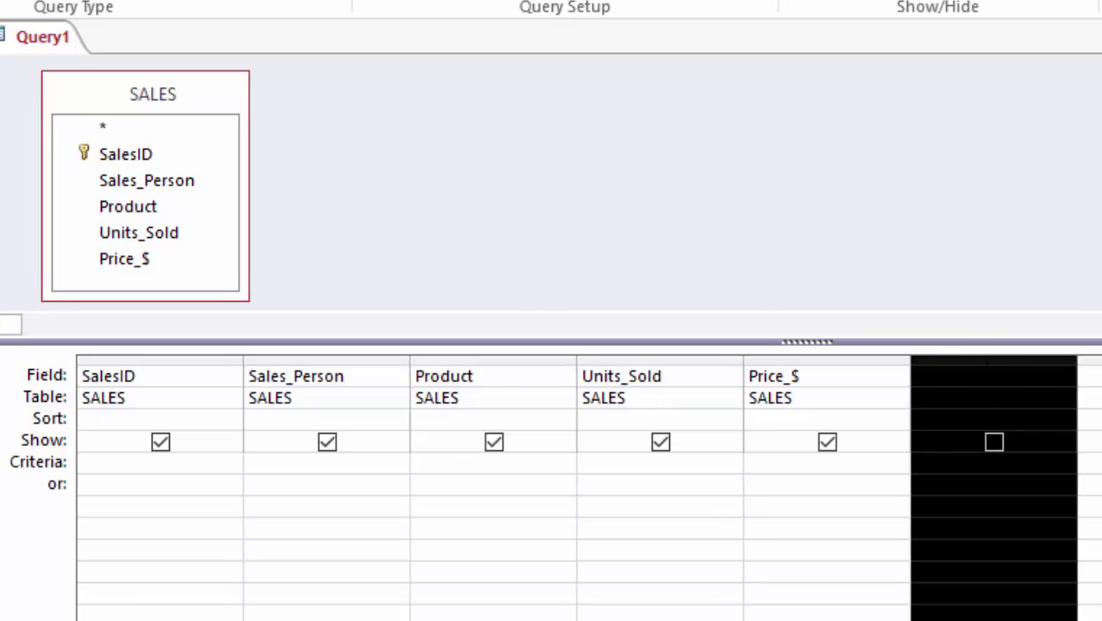
pyautogui.click(1019, 376)
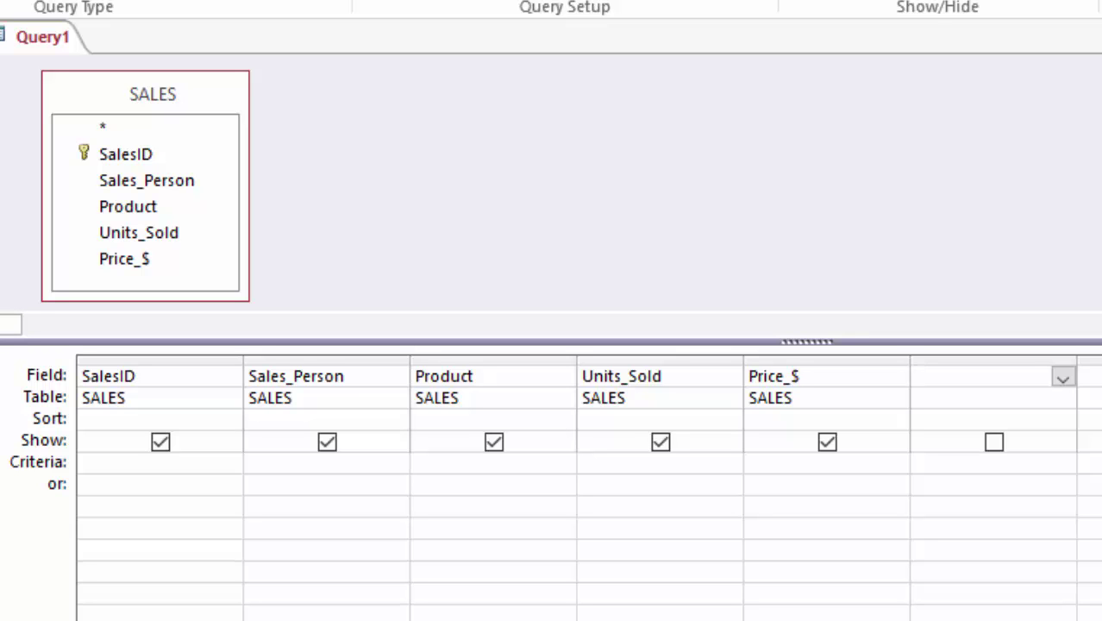
pyautogui.click(1090, 359)
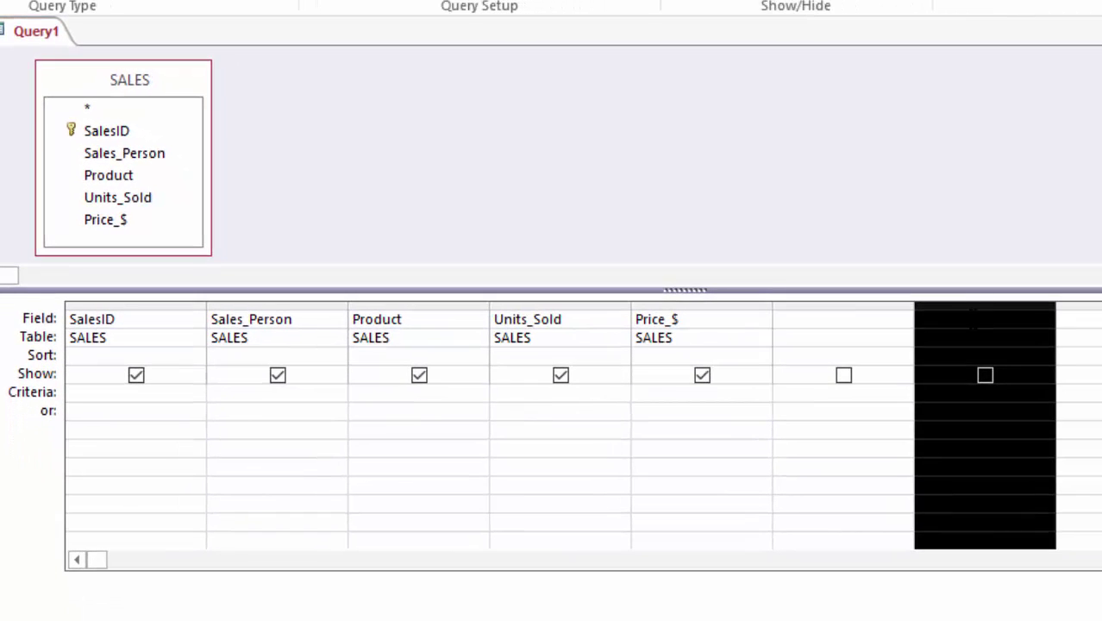
pyautogui.click(973, 318)
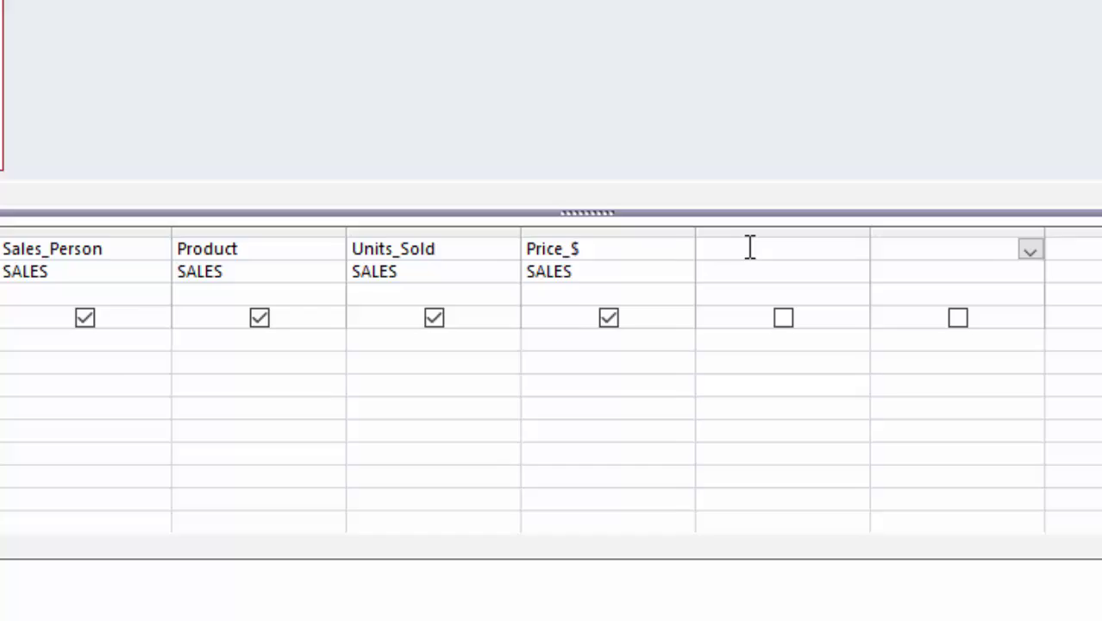
# Step: Add the calculated field Amount:Units_Sold * Price_$ to the query's first empty column through the Zoom box
pyautogui.click(750, 248)
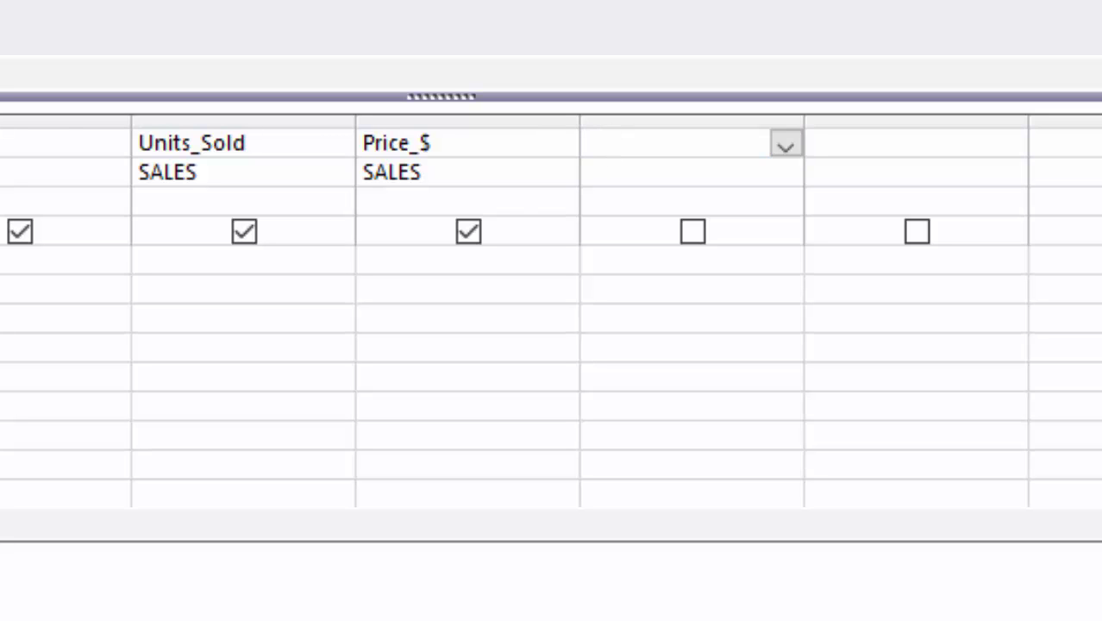
pyautogui.rightClick(607, 144)
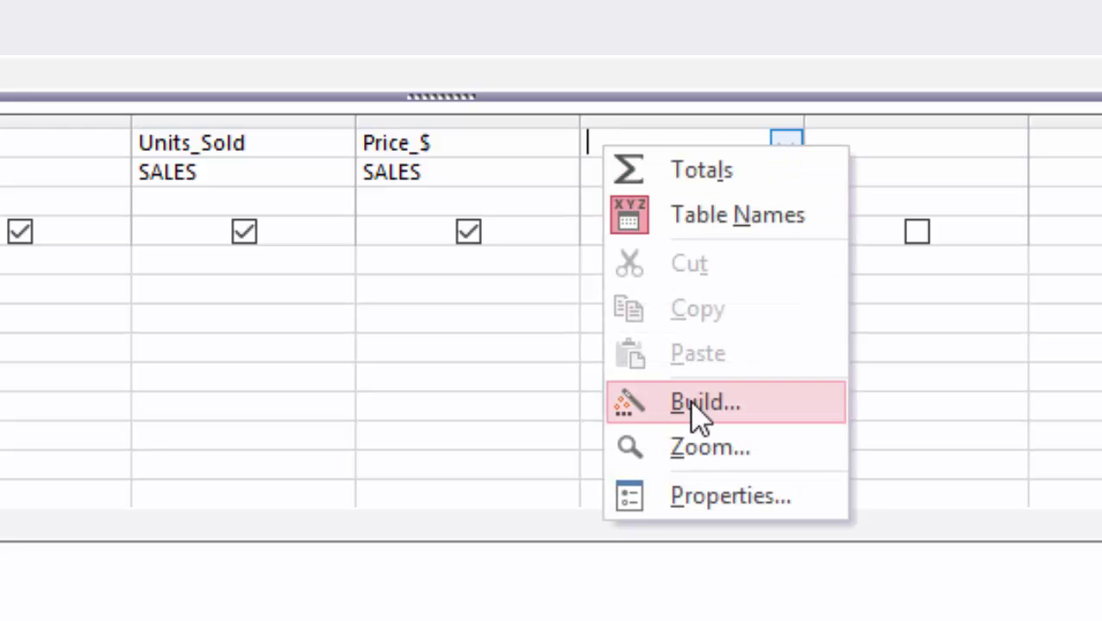
pyautogui.click(697, 450)
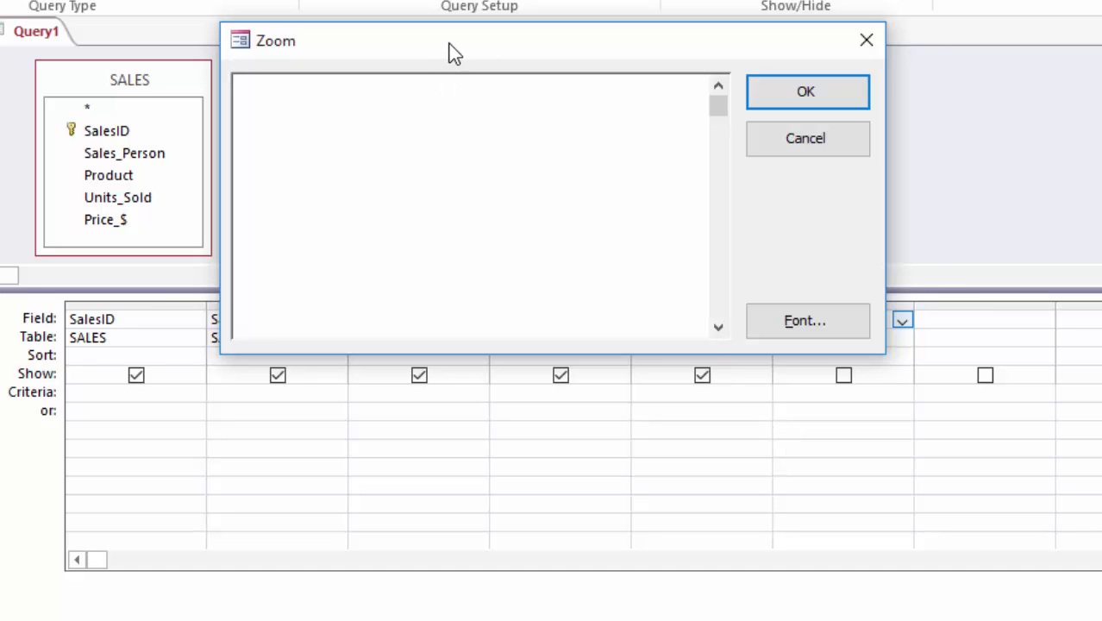
pyautogui.moveTo(455, 54); pyautogui.dragTo(505, 2)
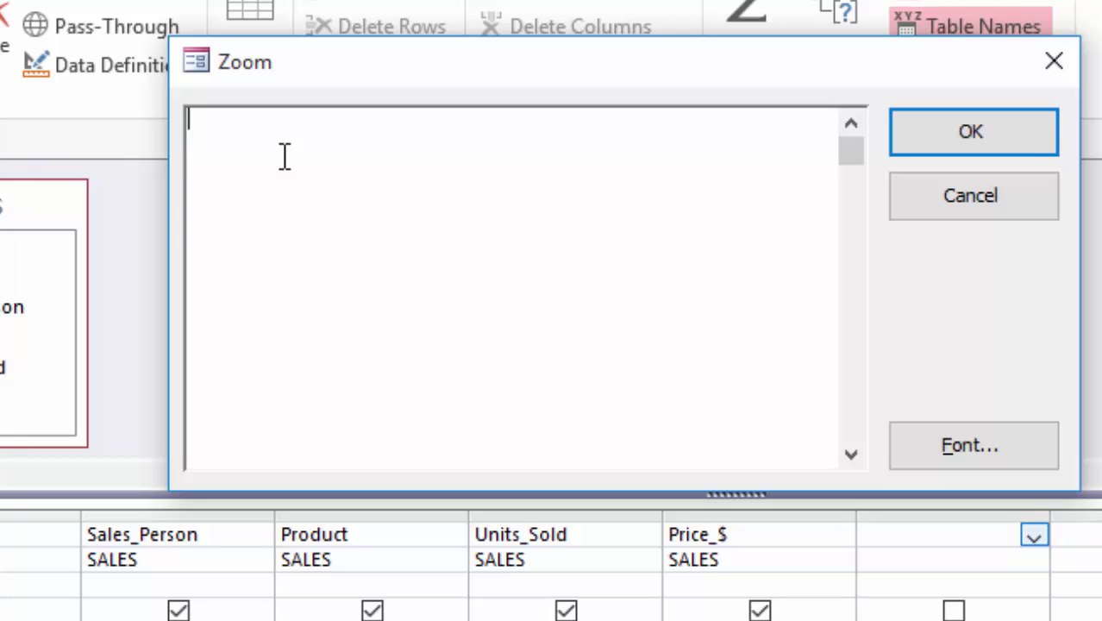
pyautogui.write('Amount')
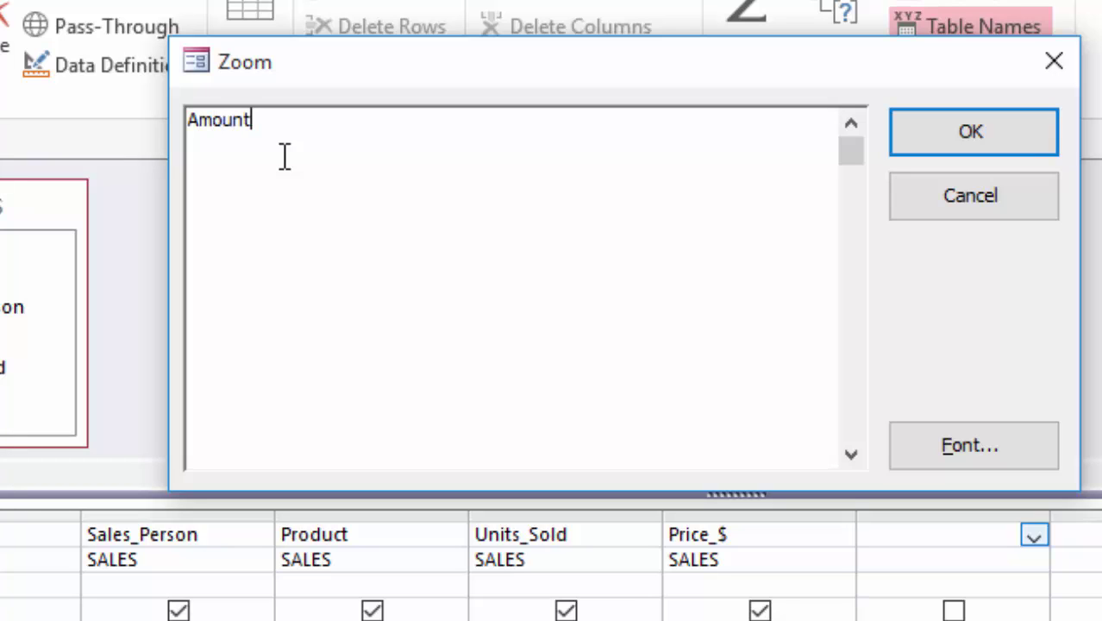
pyautogui.write(':')
pyautogui.write('Units_')
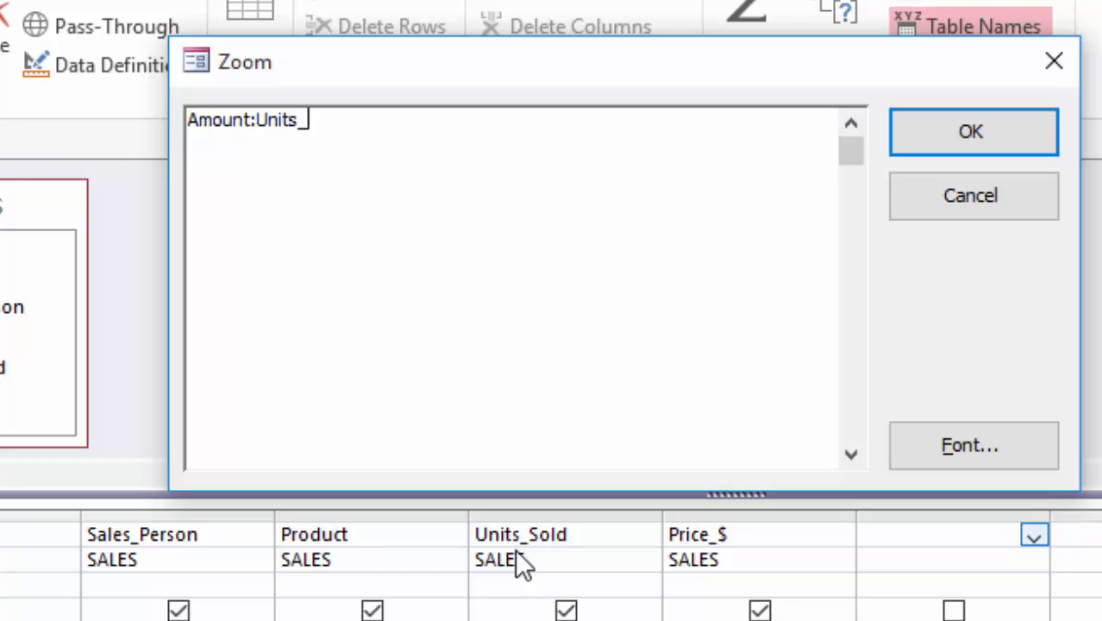
pyautogui.write('Sold')
pyautogui.write('*')
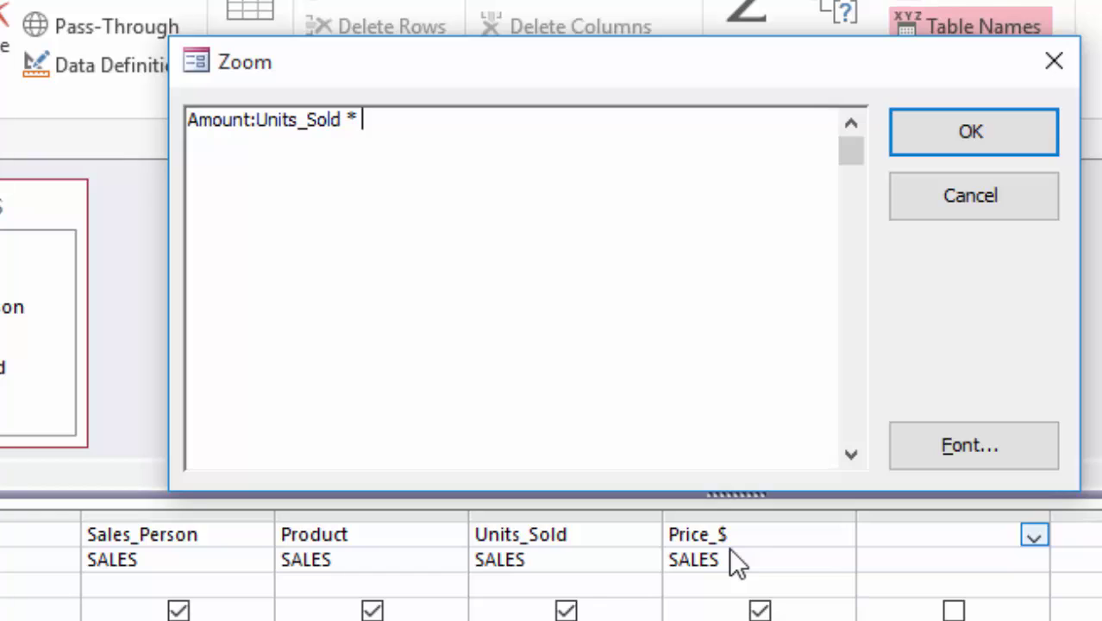
pyautogui.write('Price_$')
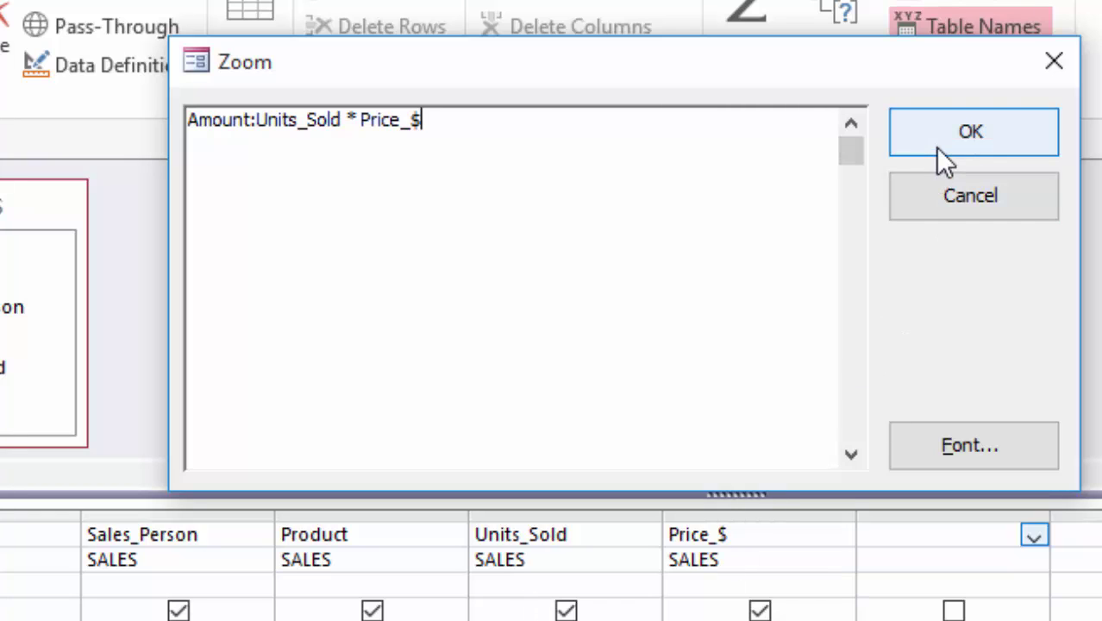
pyautogui.click(966, 133)
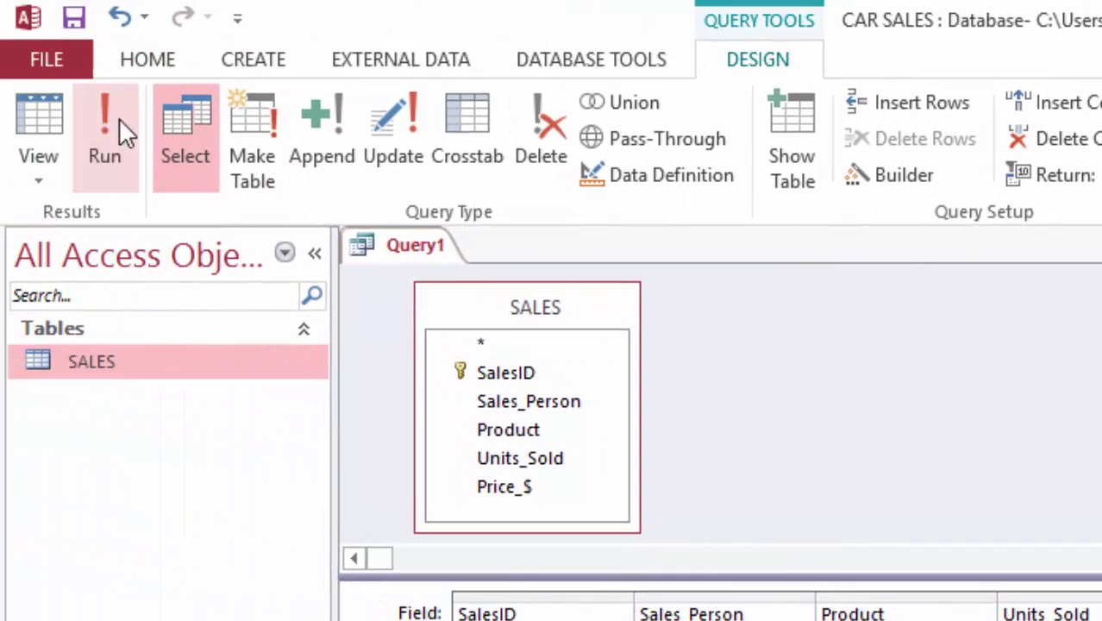
# Step: Run the query to view its records with the calculated Amount field, and return to design view
pyautogui.click(106, 127)
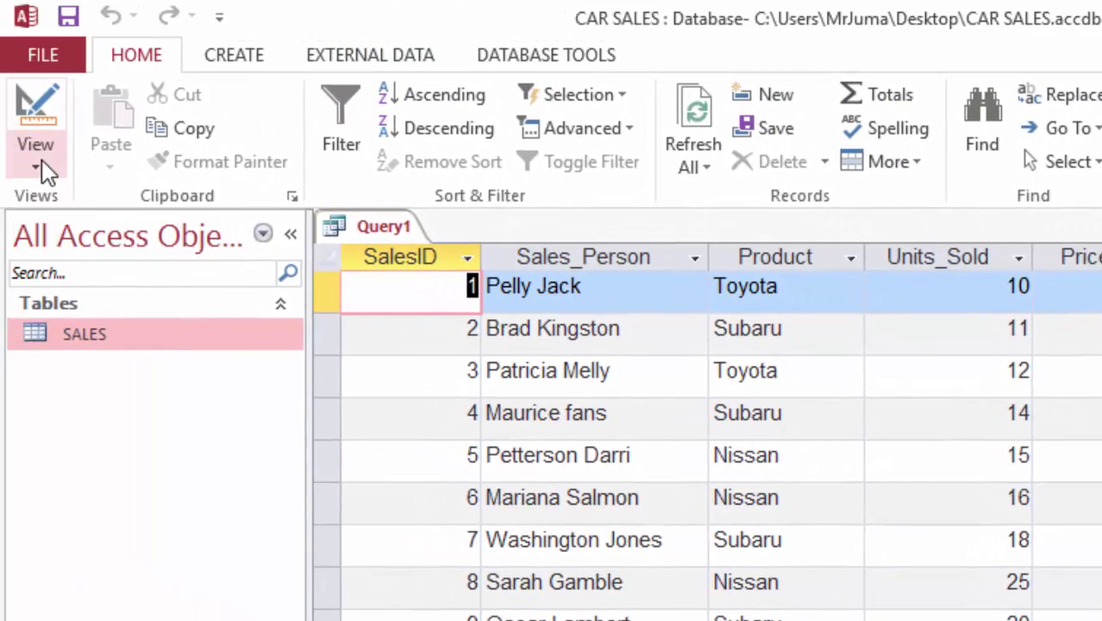
pyautogui.click(36, 163)
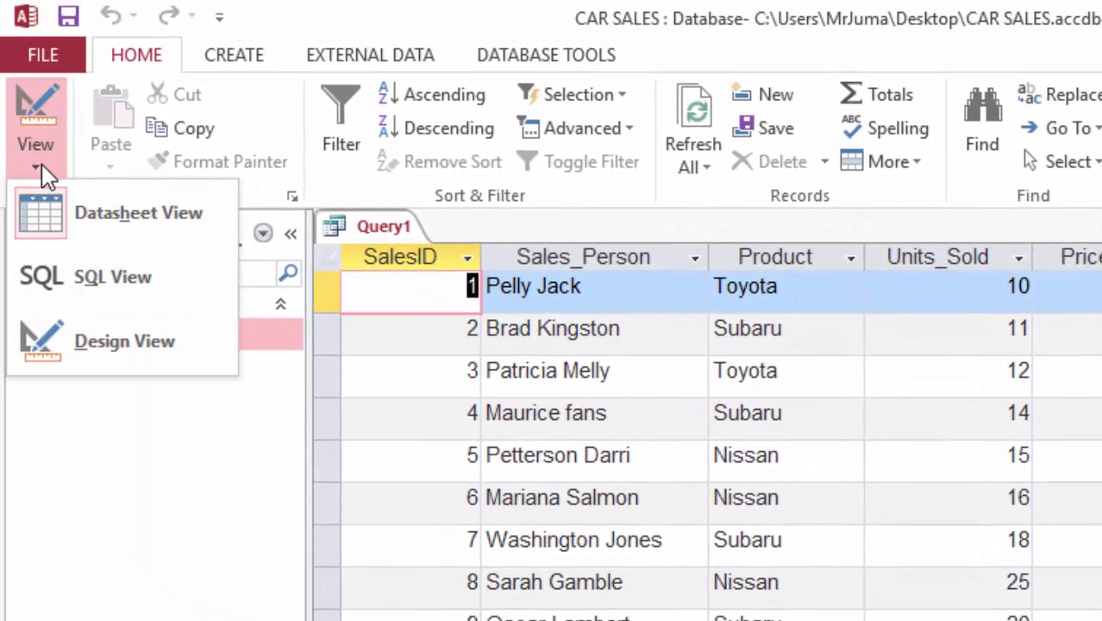
pyautogui.click(60, 347)
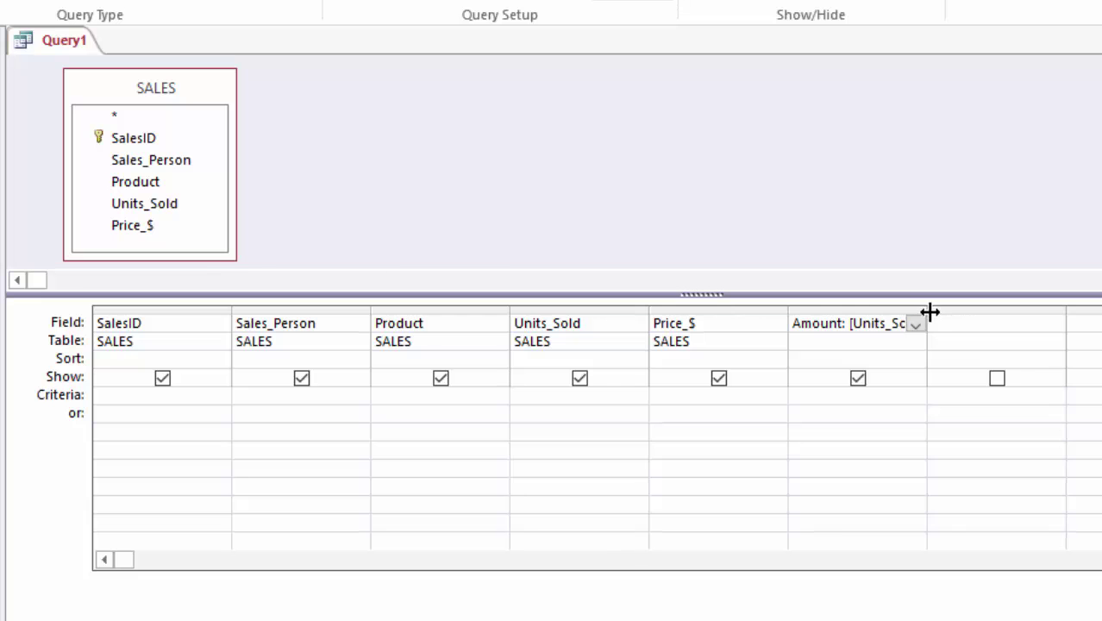
# Step: Widen the Amount column and the empty column beside it in the query grid
pyautogui.moveTo(930, 312); pyautogui.dragTo(949, 309)
pyautogui.moveTo(1088, 308); pyautogui.dragTo(1101, 308)
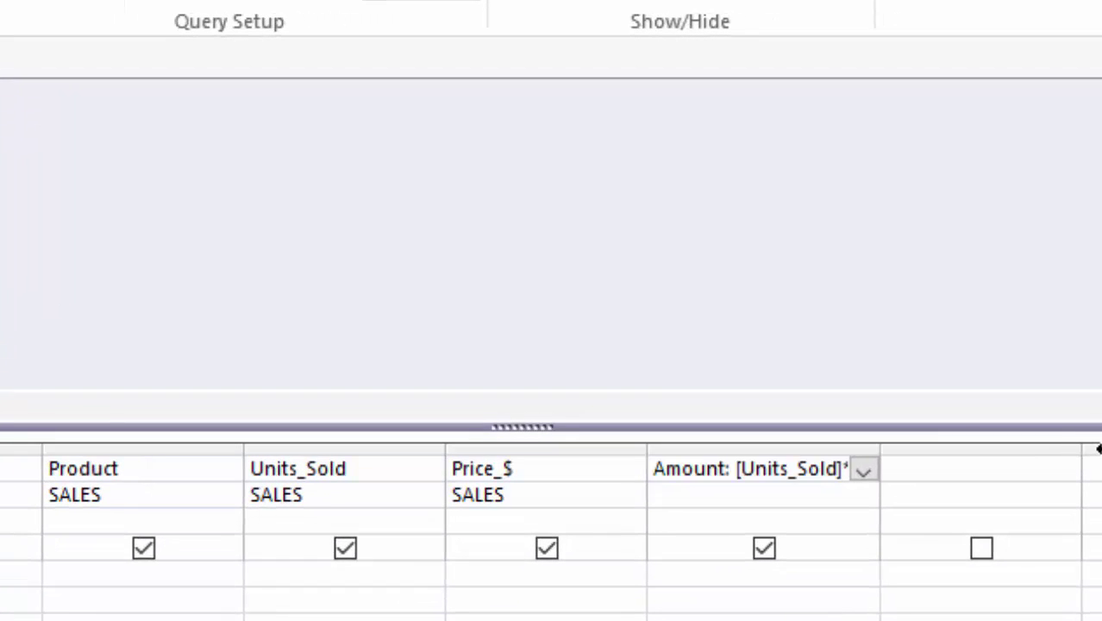
pyautogui.moveTo(1099, 448); pyautogui.dragTo(1101, 448)
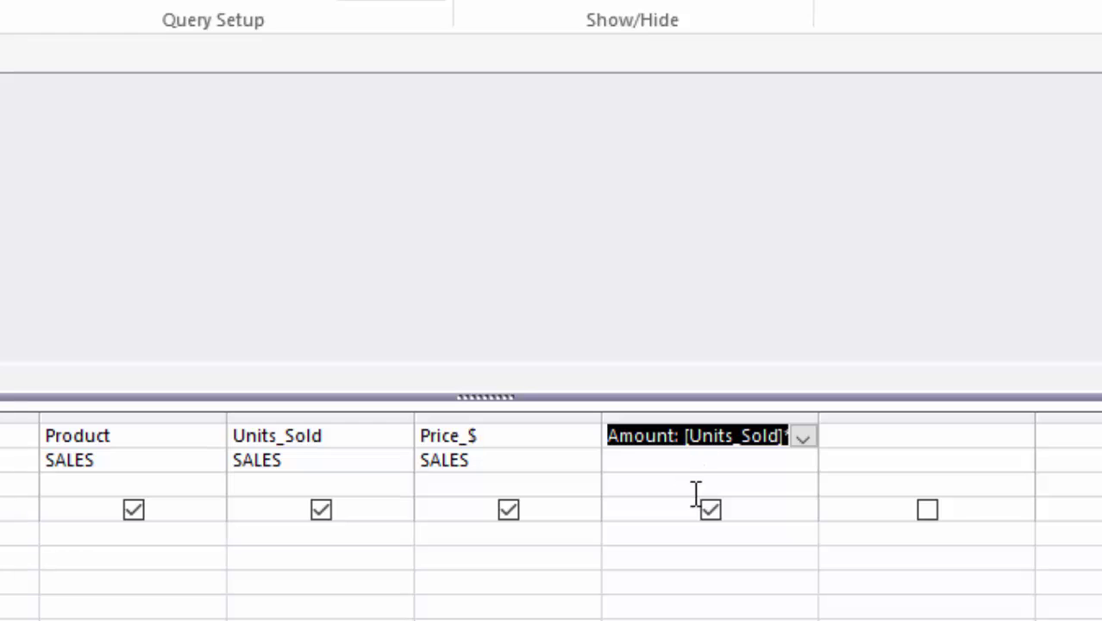
# Step: Enter the expression Tax:Amount * 15/100 in the Zoom box for the empty column after Amount
pyautogui.rightClick(897, 438)
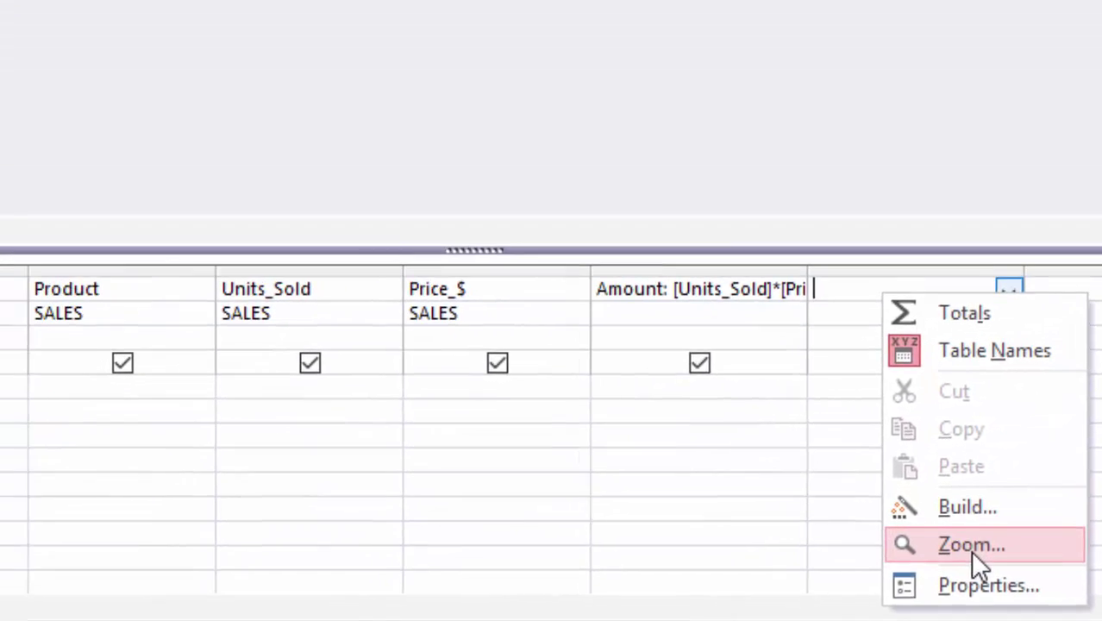
pyautogui.click(909, 491)
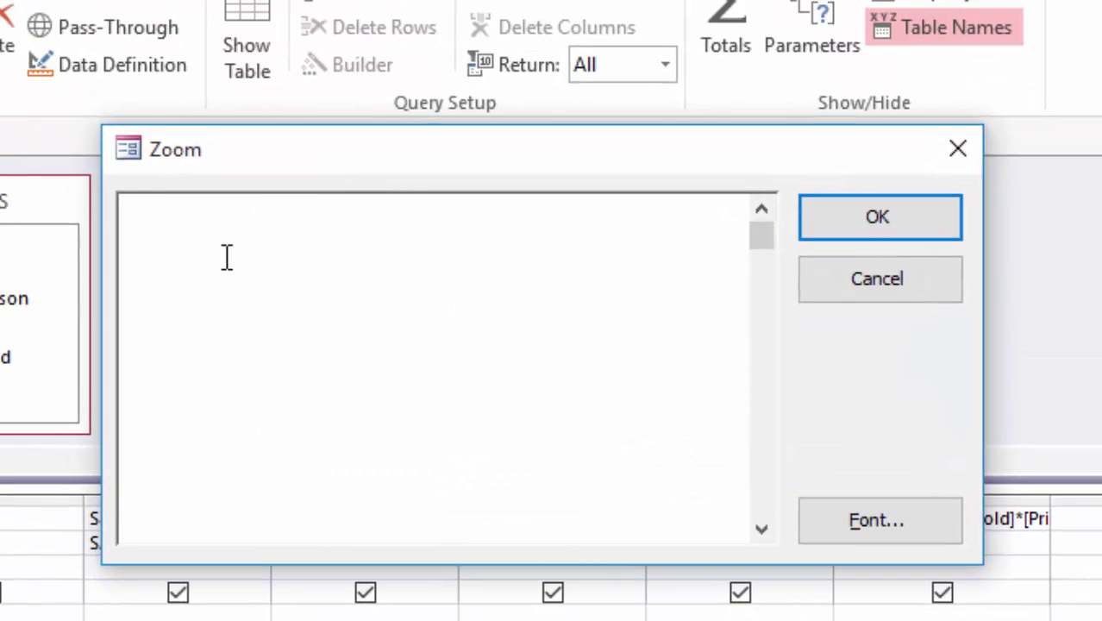
pyautogui.moveTo(401, 165); pyautogui.dragTo(518, 75)
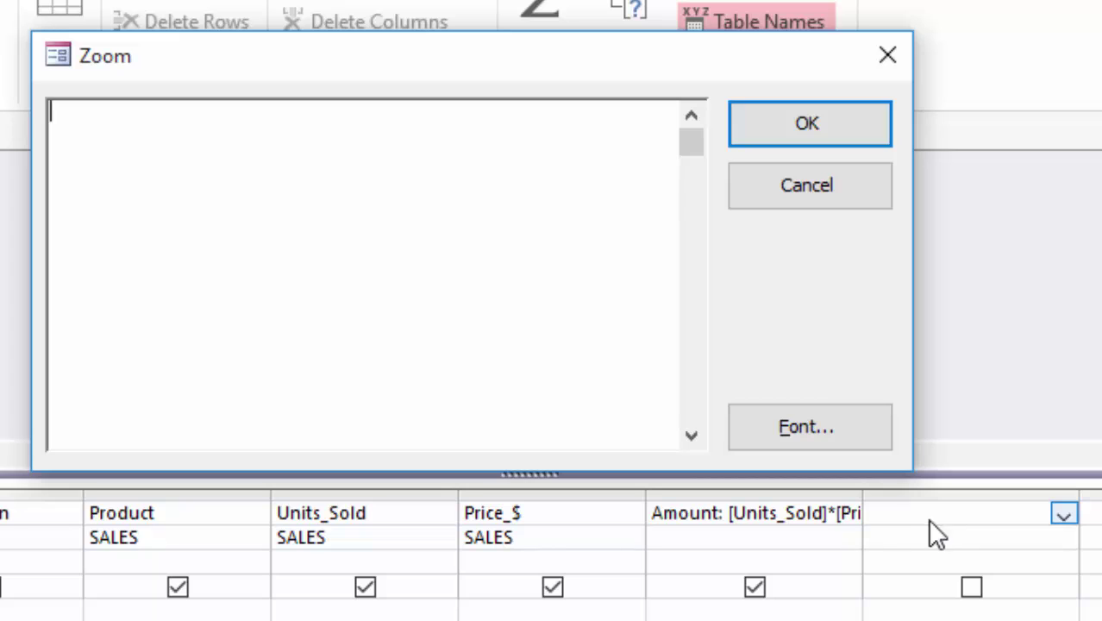
pyautogui.write('Tax:A')
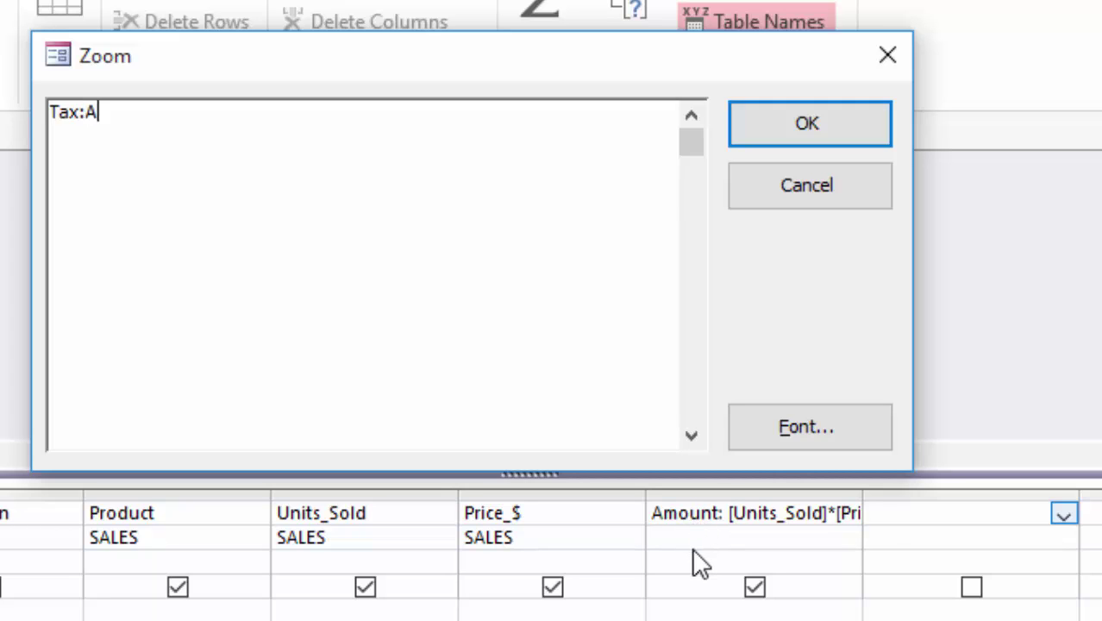
pyautogui.write('mount ')
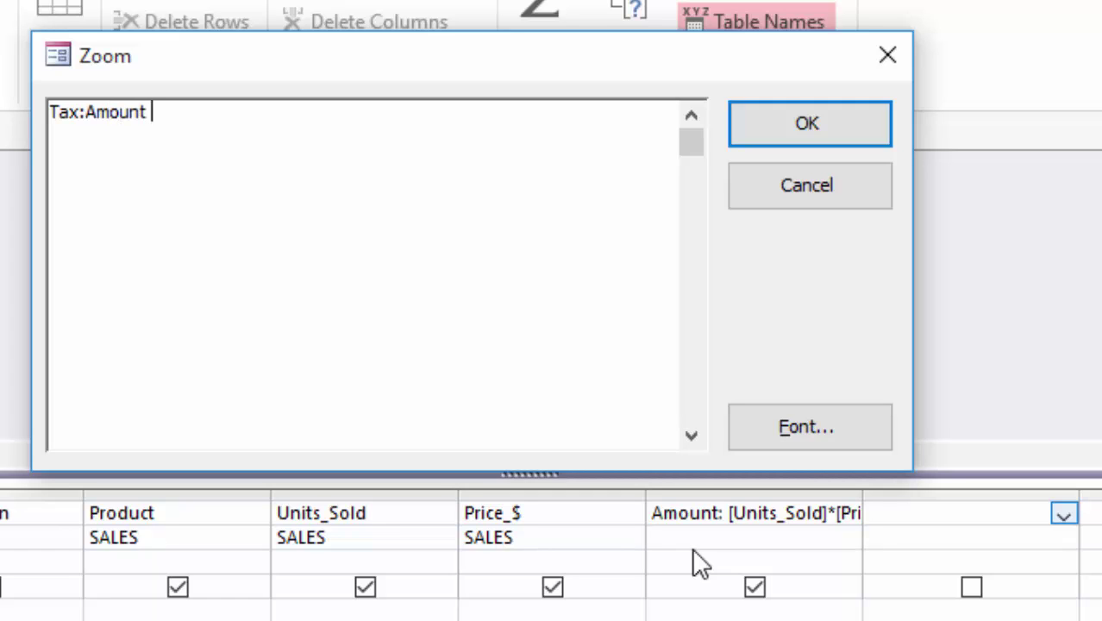
pyautogui.write('*')
pyautogui.write('15/100')
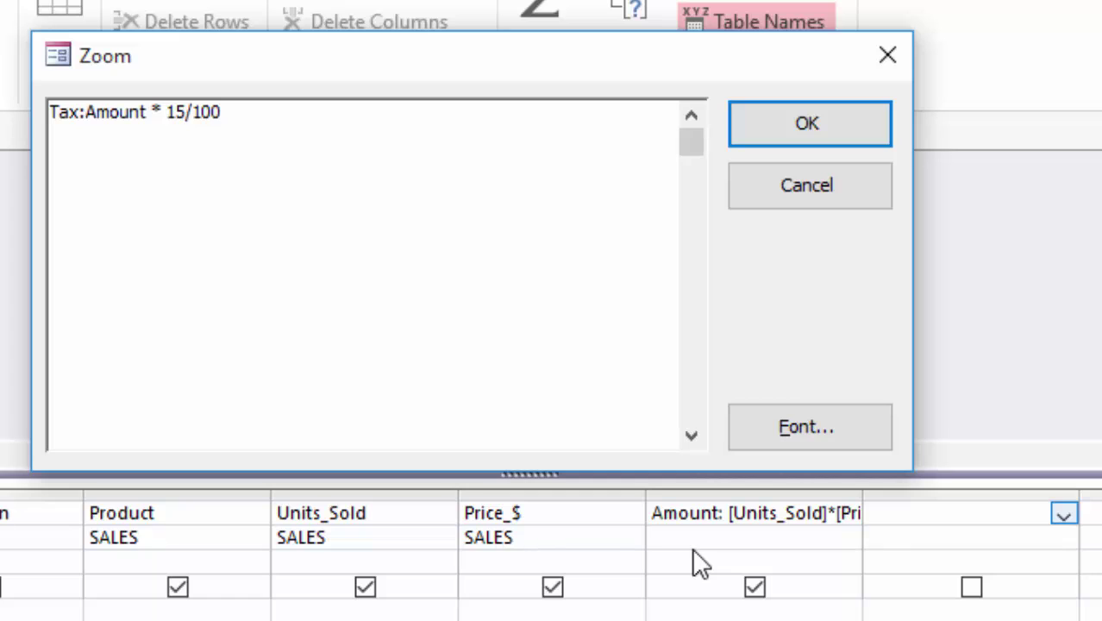
# Step: Replace 15/100 with 0.15 in the Tax expression and accept it into the query grid
pyautogui.press('BackSpace')
pyautogui.press('BackSpace')
pyautogui.press('BackSpace')
pyautogui.press('BackSpace')
pyautogui.press('BackSpace')
pyautogui.press('BackSpace')
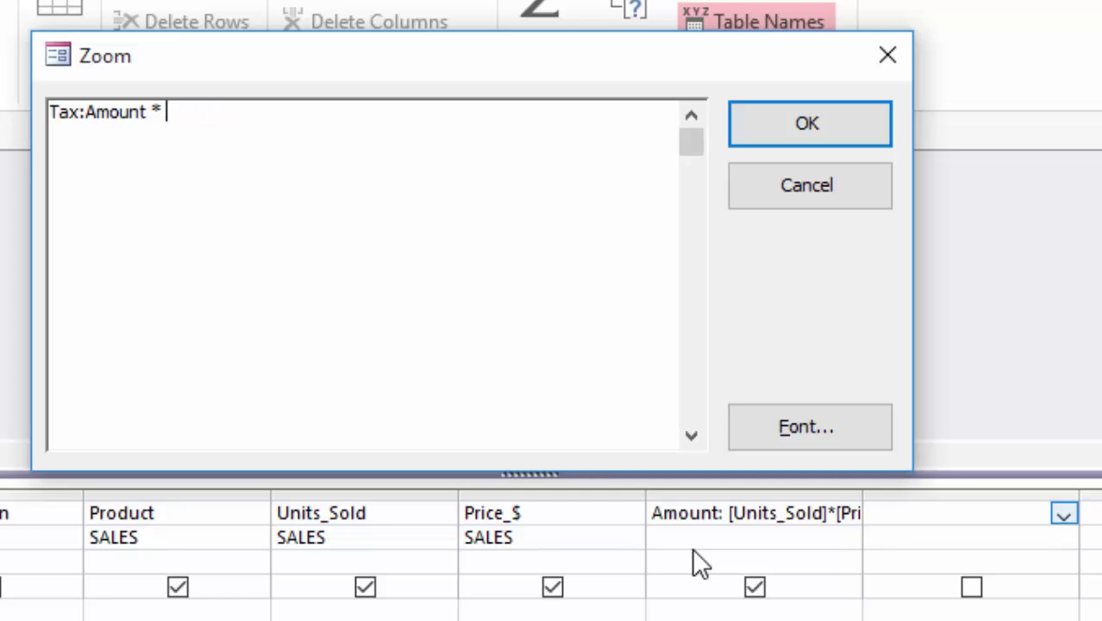
pyautogui.write('0.15')
pyautogui.click(833, 120)
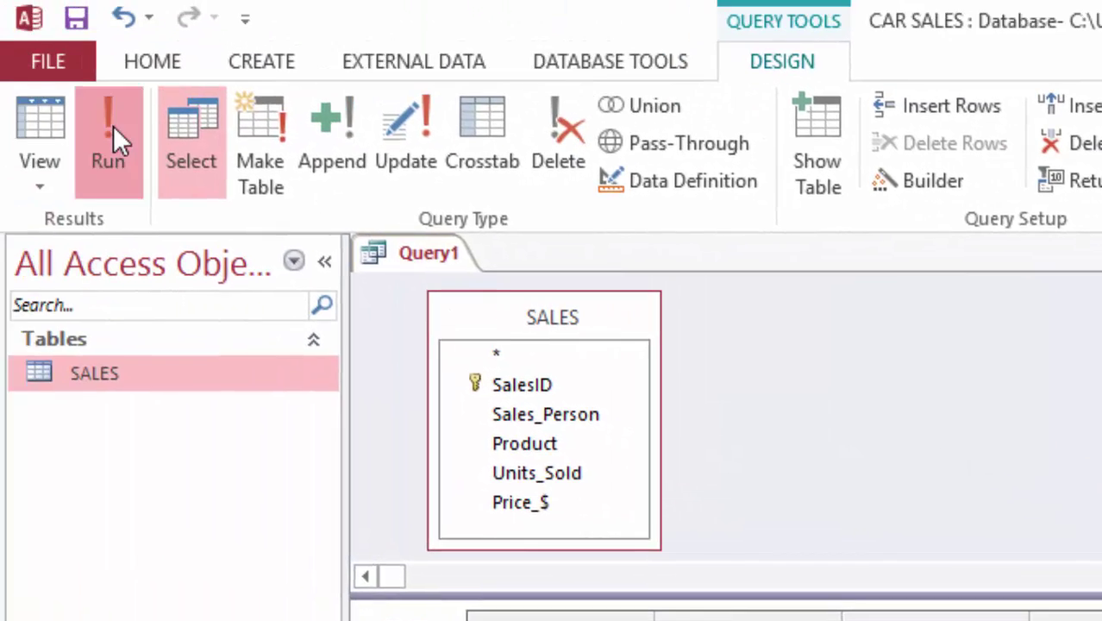
# Step: Run the query to examine its Amount and Tax columns, and slightly narrow the SalesID column
pyautogui.click(116, 136)
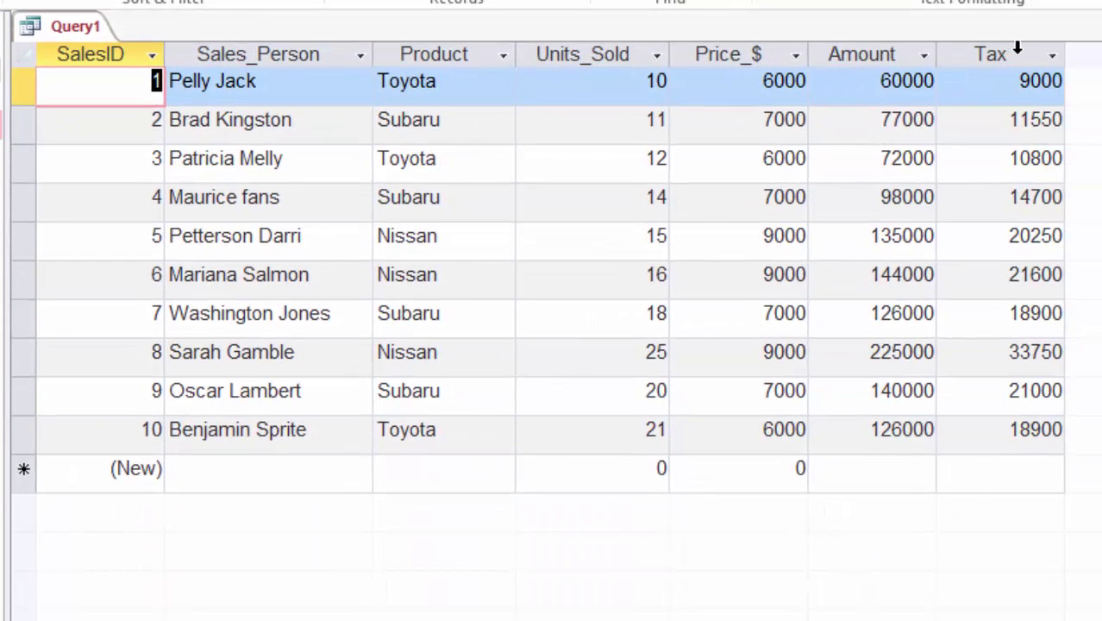
pyautogui.click(903, 52)
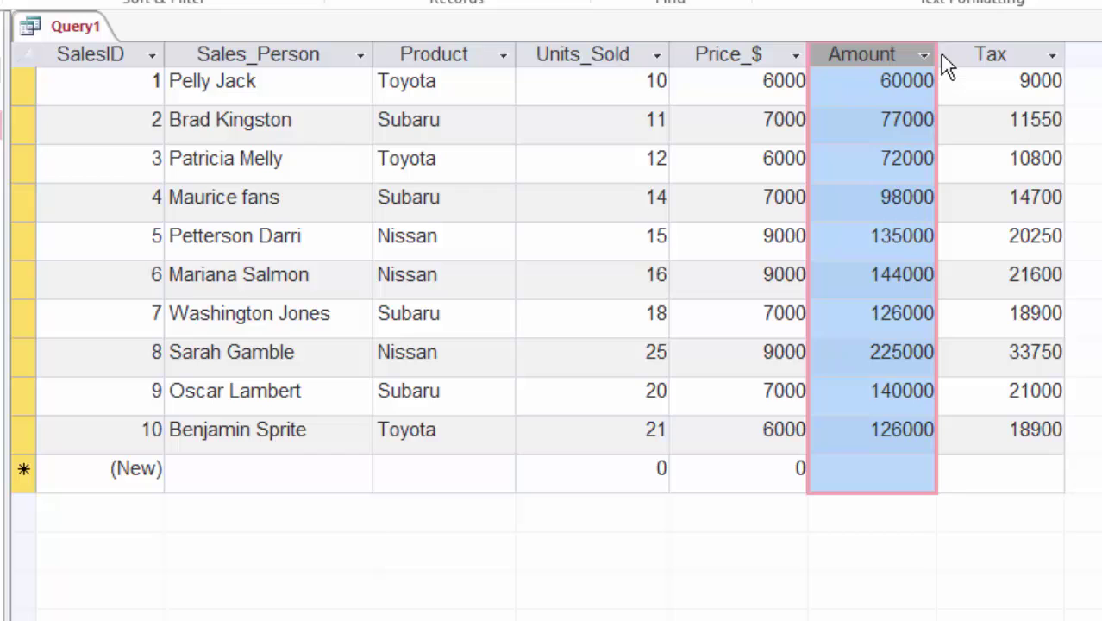
pyautogui.click(1021, 53)
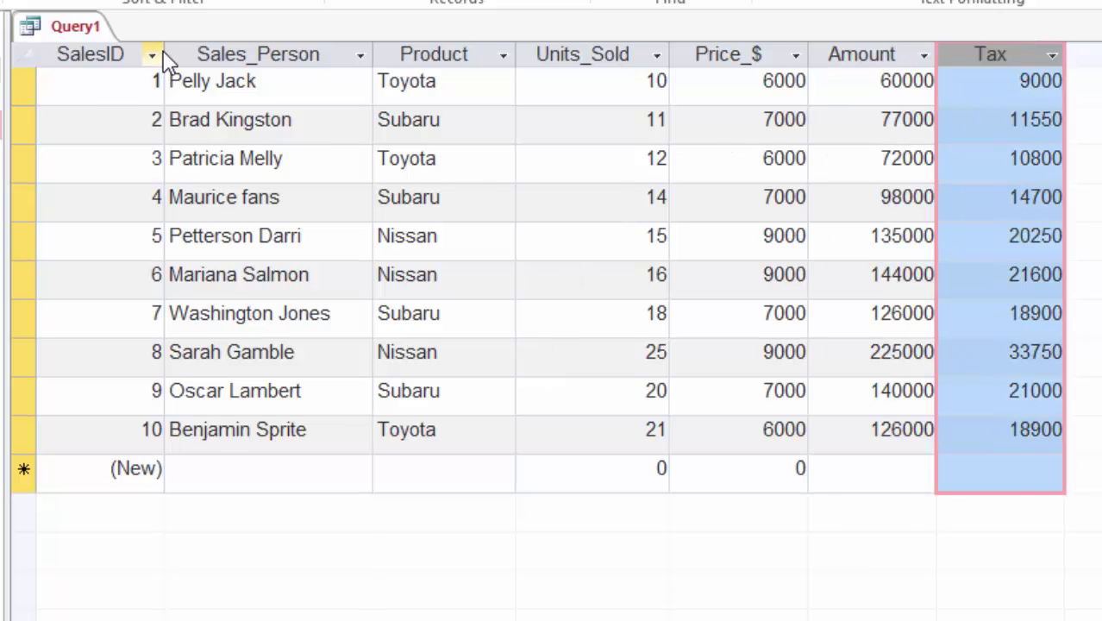
pyautogui.moveTo(164, 56); pyautogui.dragTo(158, 56)
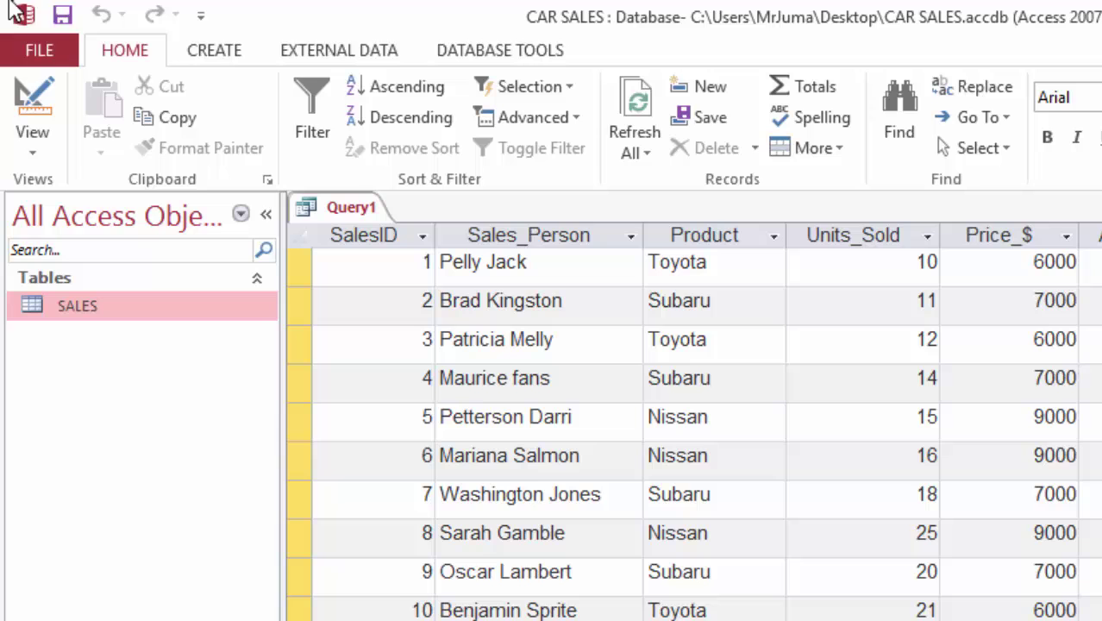
# Step: Save the query under the name Sales Query
pyautogui.click(62, 15)
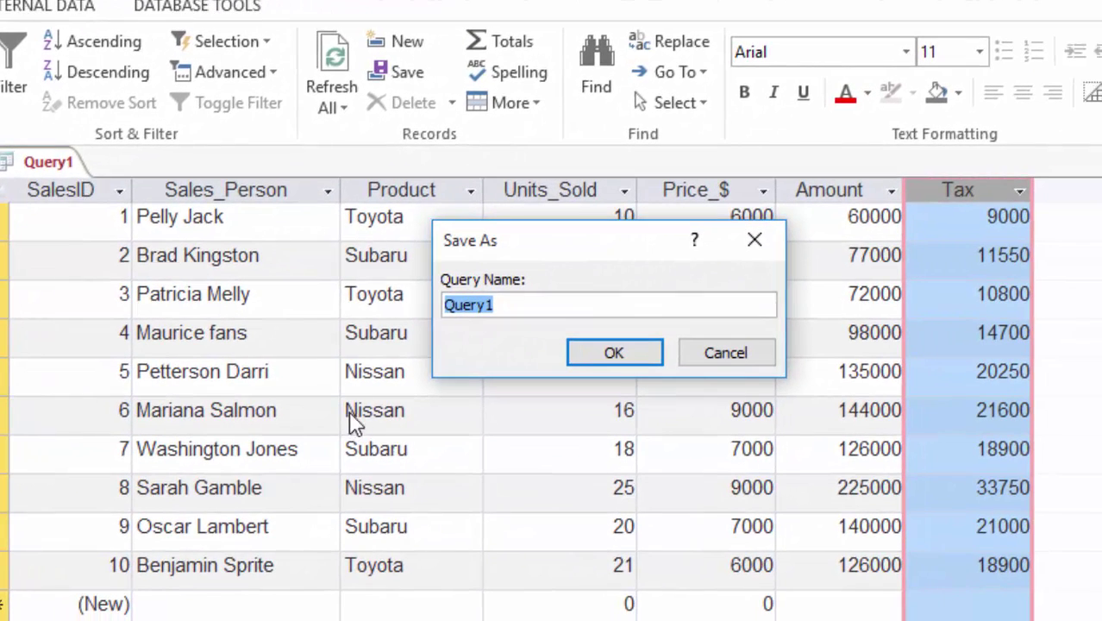
pyautogui.write('Sales')
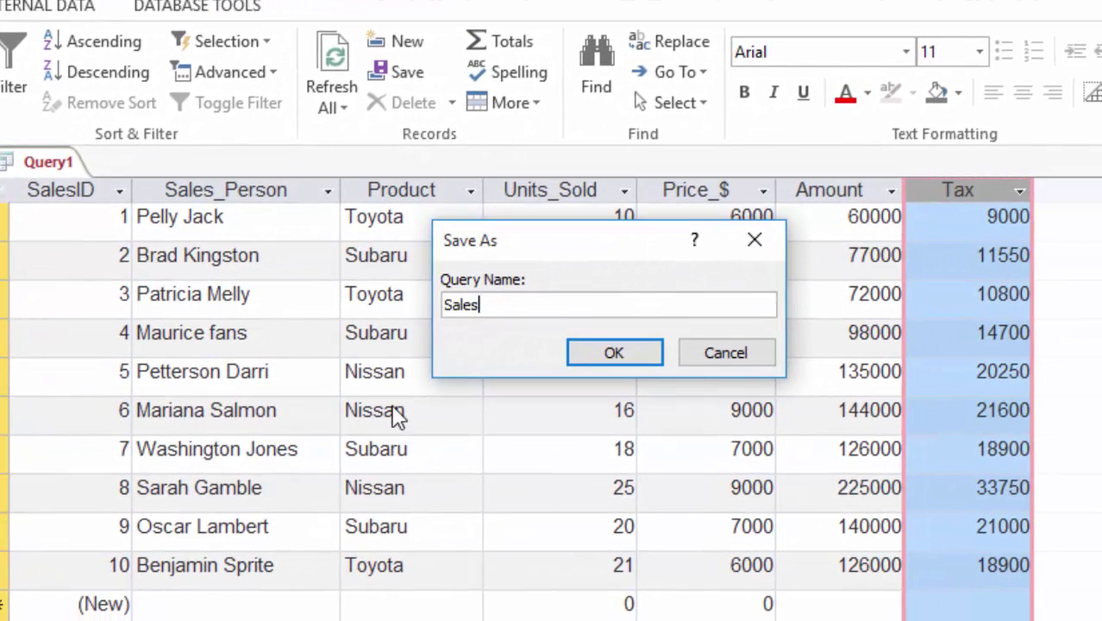
pyautogui.write(' Query')
pyautogui.click(612, 354)
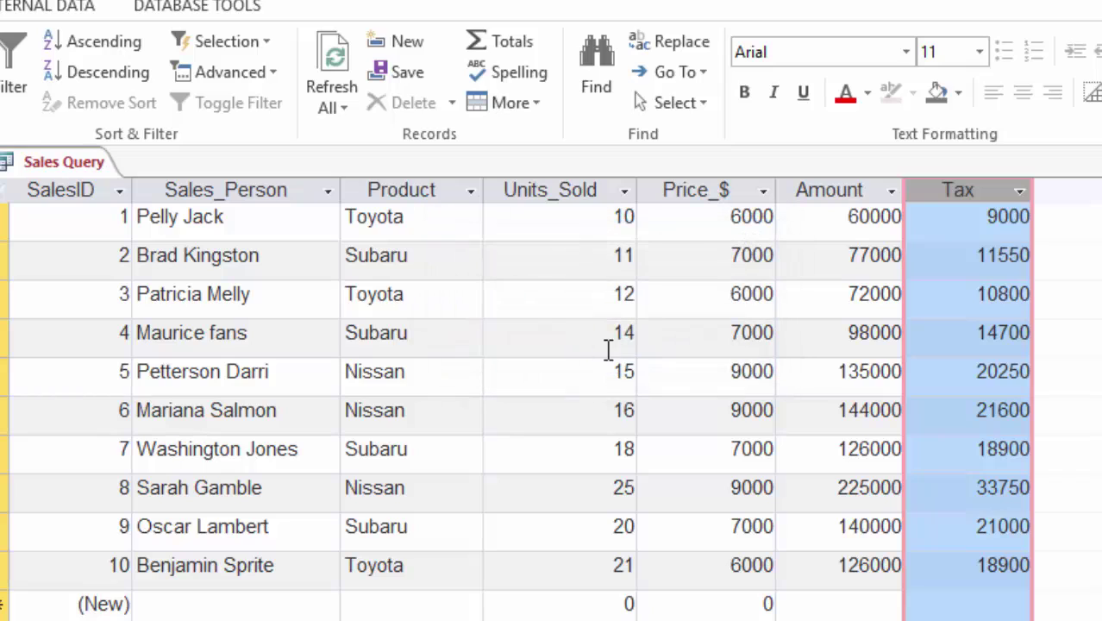
# Step: Create a basic report from Sales Query
pyautogui.click(598, 258)
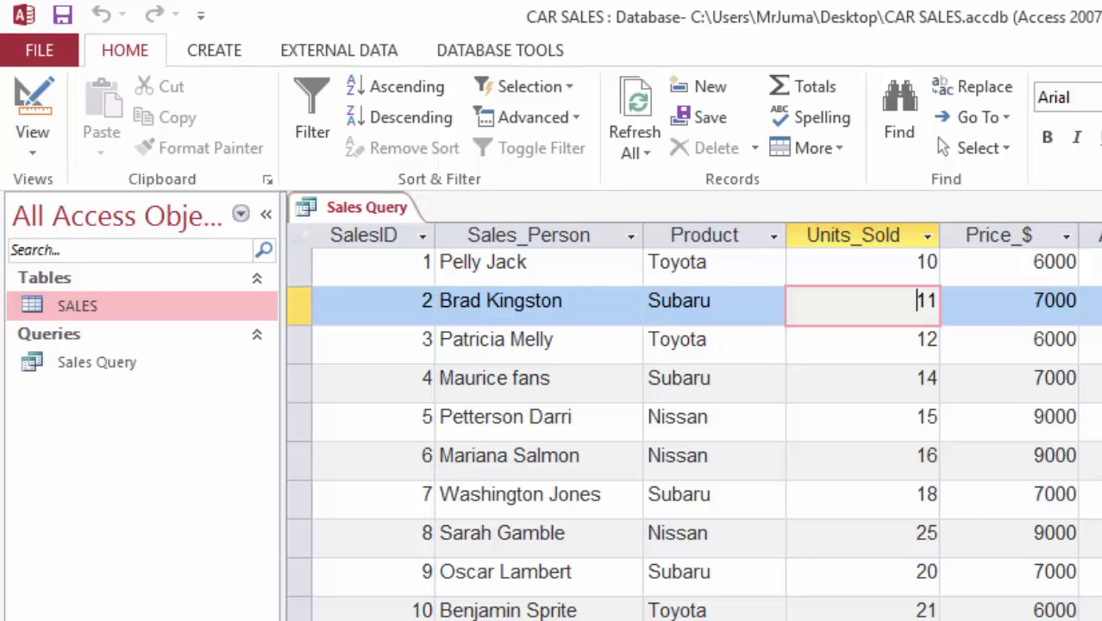
pyautogui.click(211, 51)
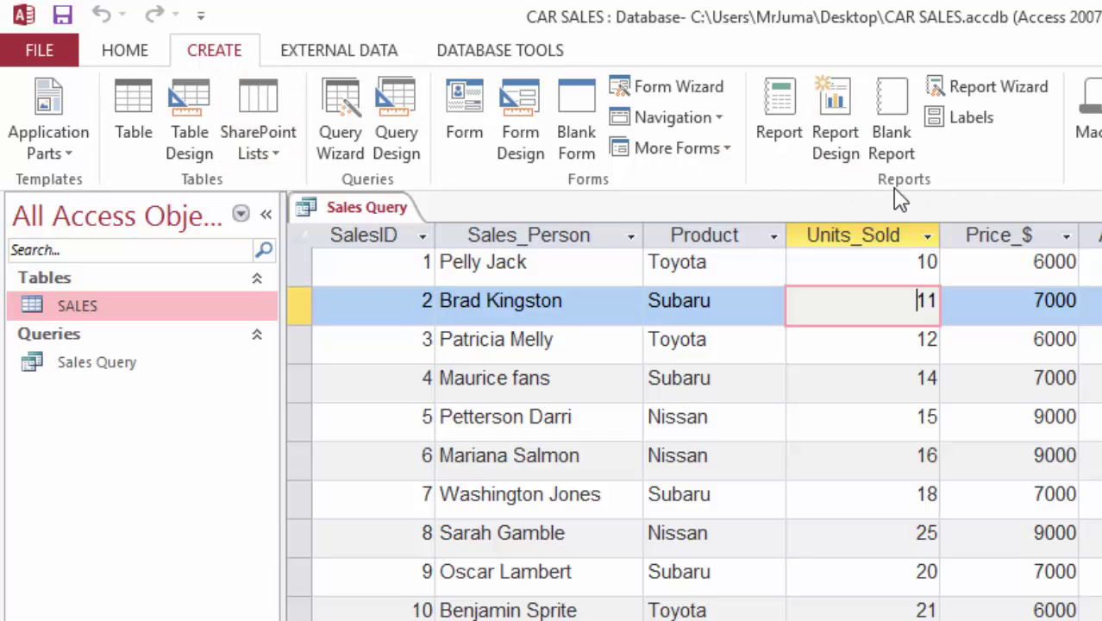
pyautogui.click(782, 113)
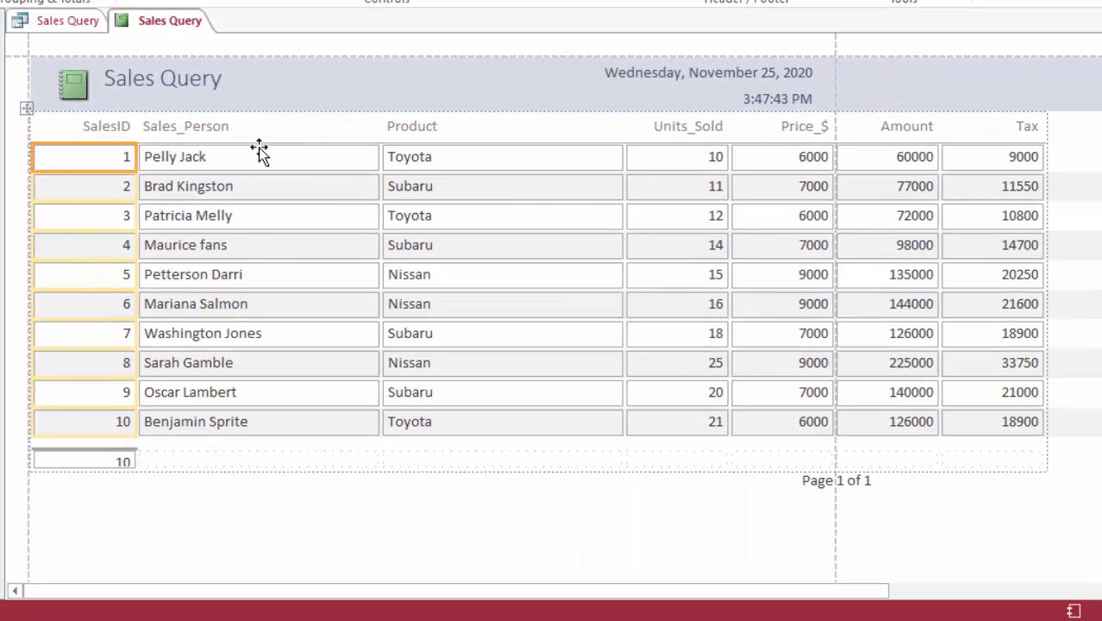
# Step: Narrow the SalesID, Sales_Person and Product columns of the report so all columns fit within the page width
pyautogui.moveTo(137, 153); pyautogui.dragTo(96, 157)
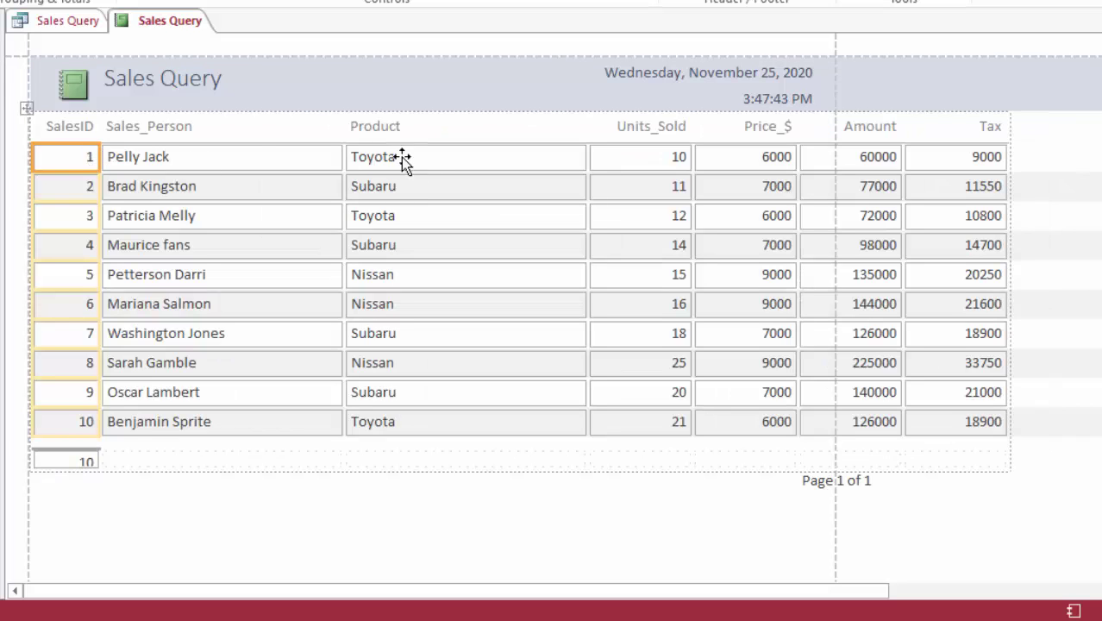
pyautogui.click(291, 156)
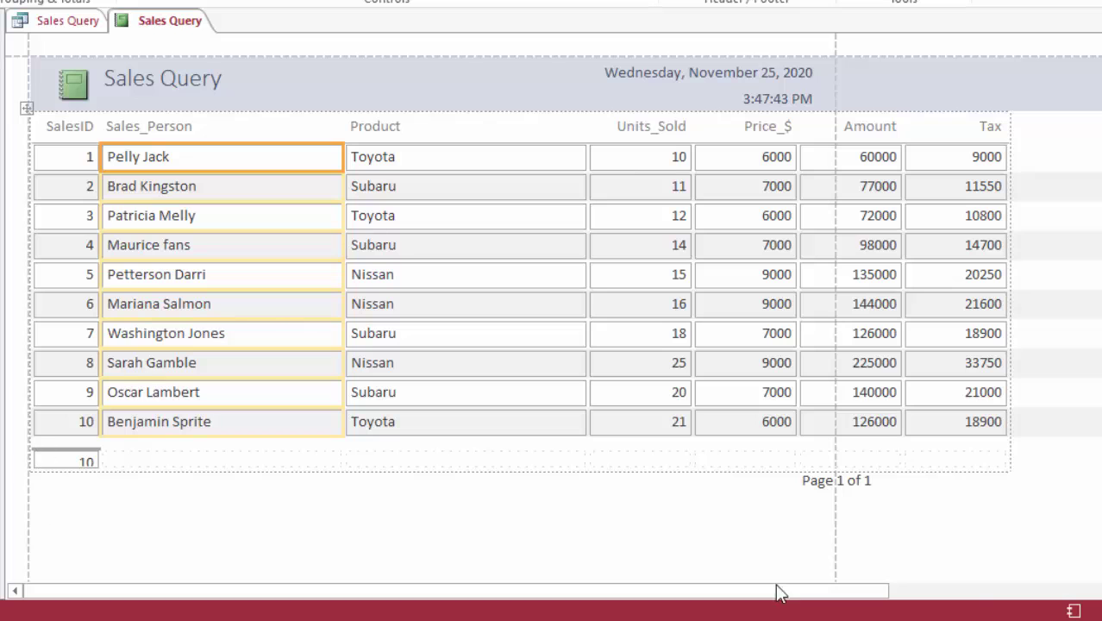
pyautogui.moveTo(340, 156); pyautogui.dragTo(250, 140)
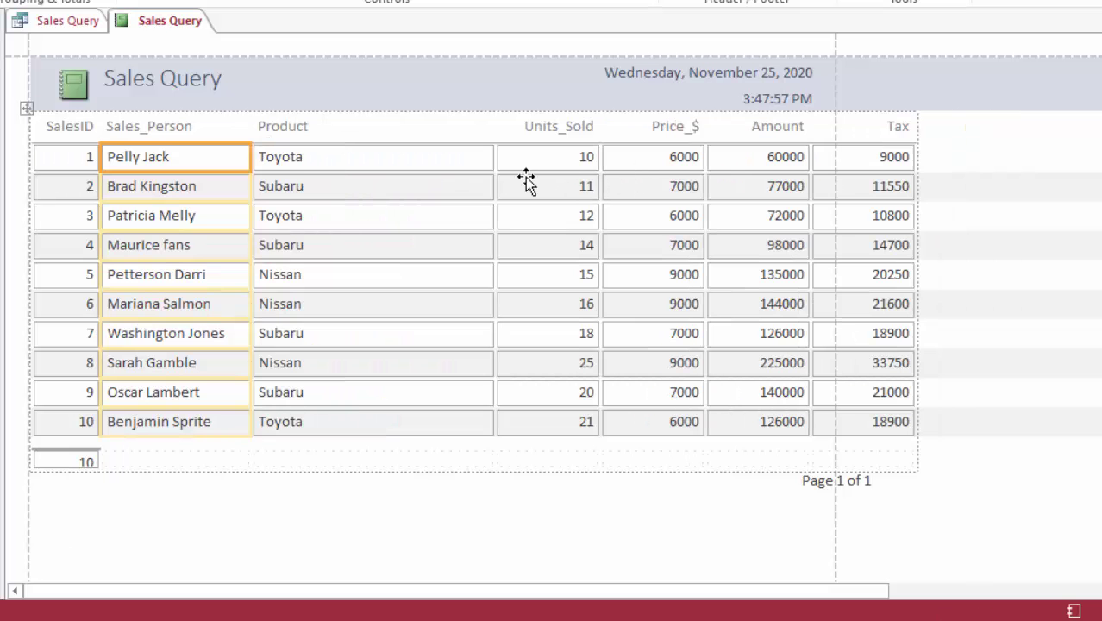
pyautogui.click(464, 157)
pyautogui.moveTo(492, 157); pyautogui.dragTo(372, 141)
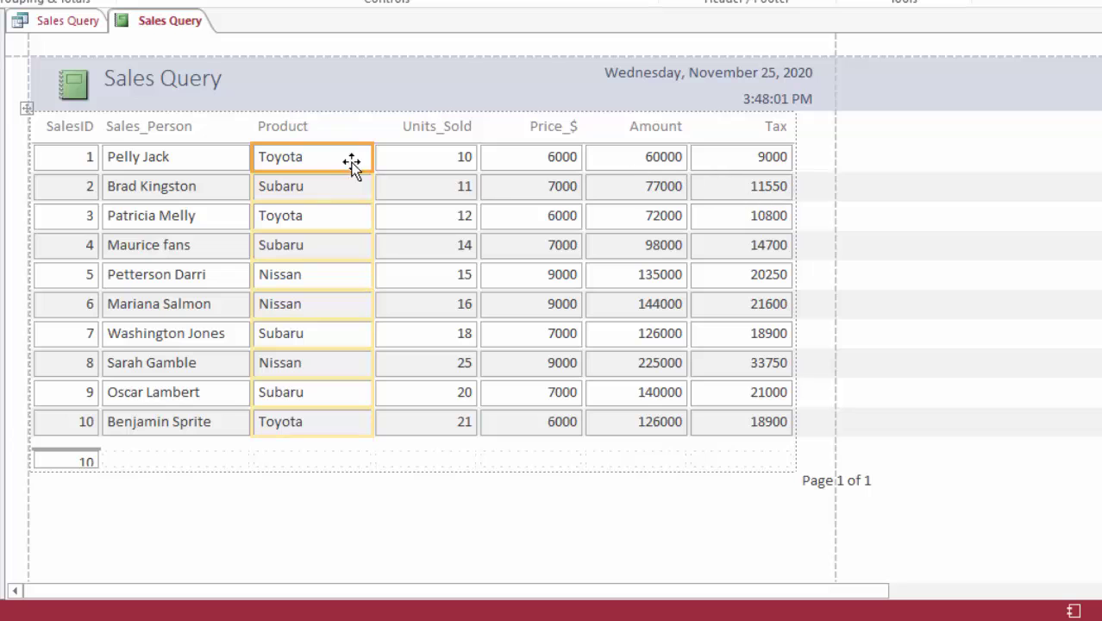
# Step: Widen the report's Sales_Person column slightly while keeping the Tax column inside the page boundary
pyautogui.click(218, 156)
pyautogui.click(218, 157)
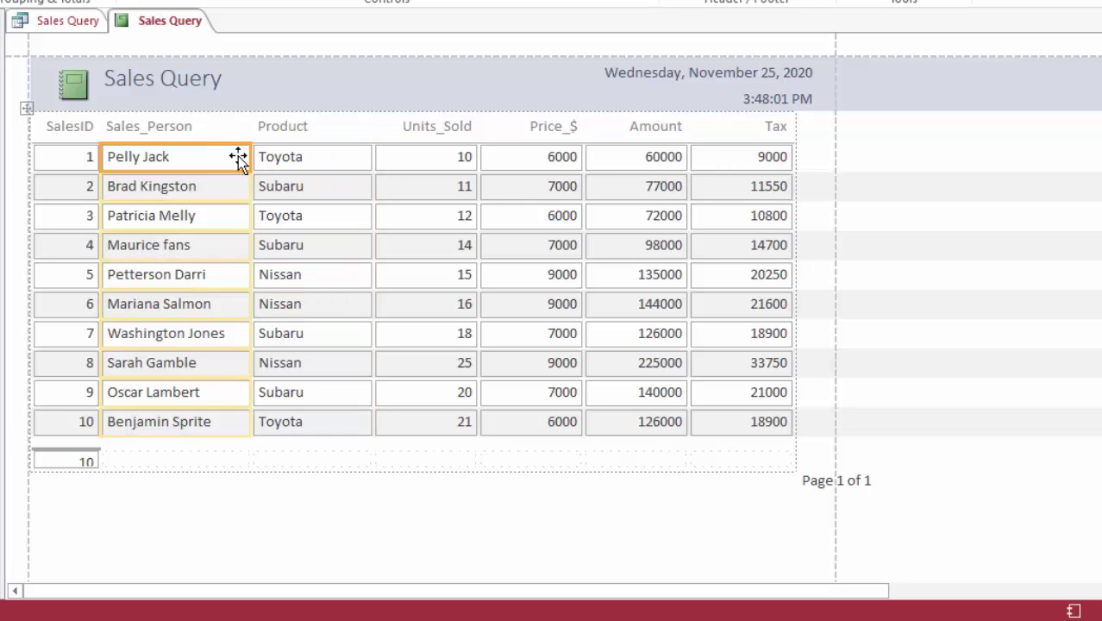
pyautogui.moveTo(249, 155); pyautogui.dragTo(270, 154)
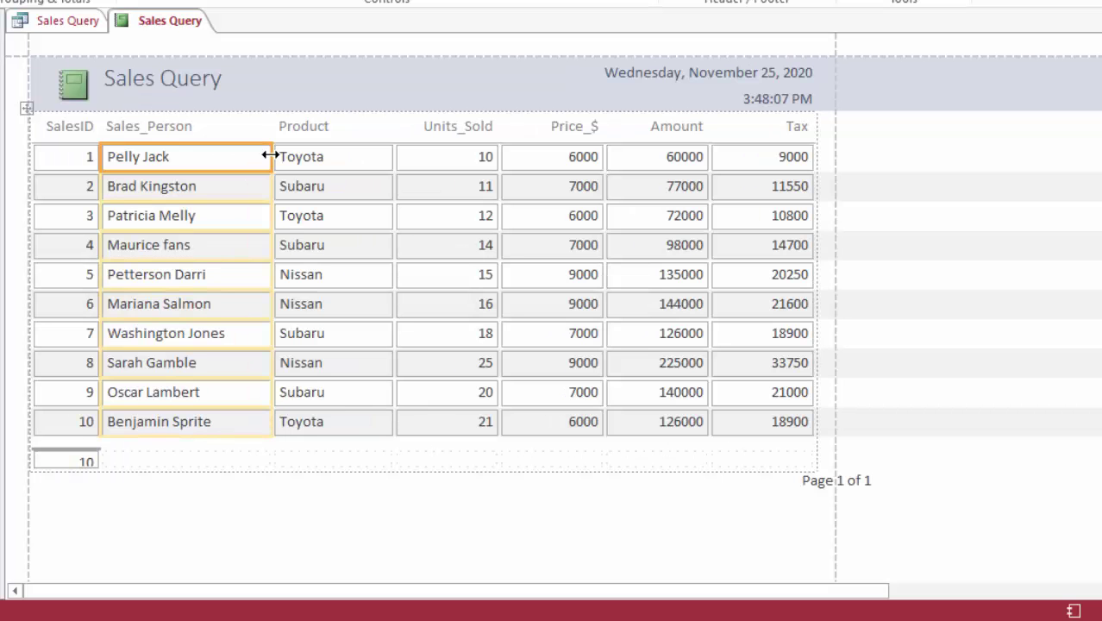
# Step: Narrow the page number box below the report's records so it fits inside the page boundary
pyautogui.click(819, 479)
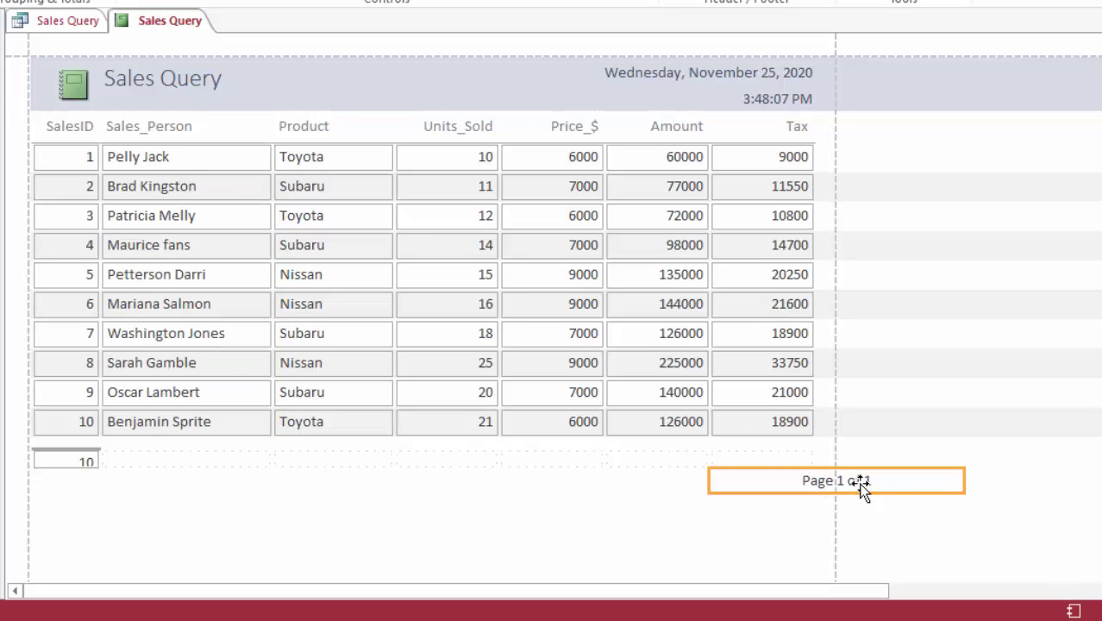
pyautogui.moveTo(966, 477); pyautogui.dragTo(819, 480)
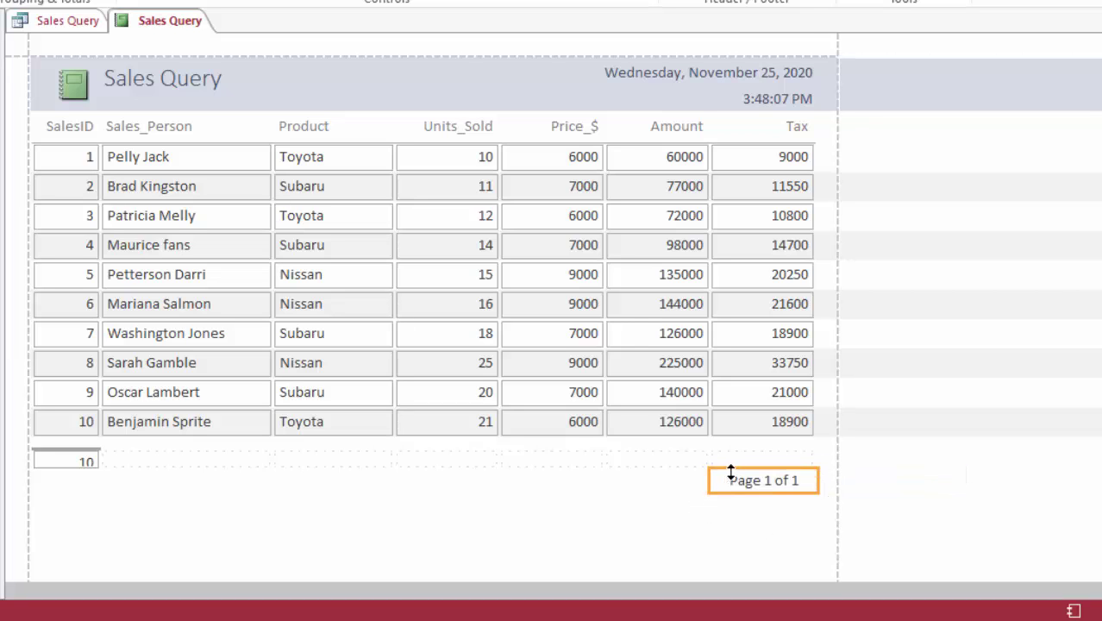
pyautogui.click(498, 511)
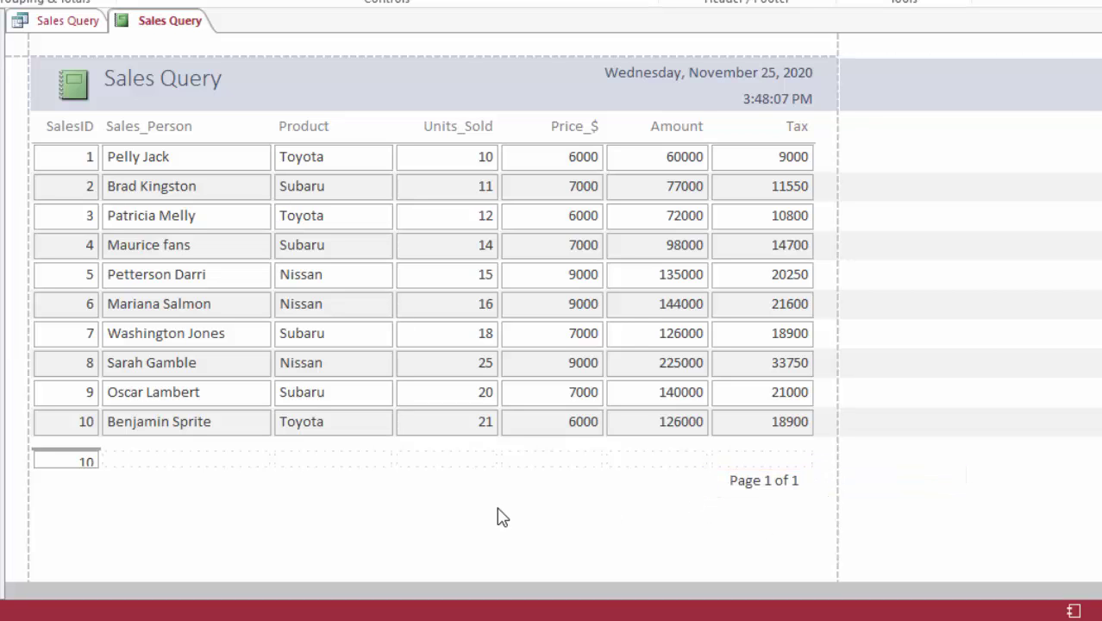
# Step: Increase the height of the count box beneath the SalesID column and select the page number box
pyautogui.click(75, 461)
pyautogui.moveTo(76, 468); pyautogui.dragTo(75, 480)
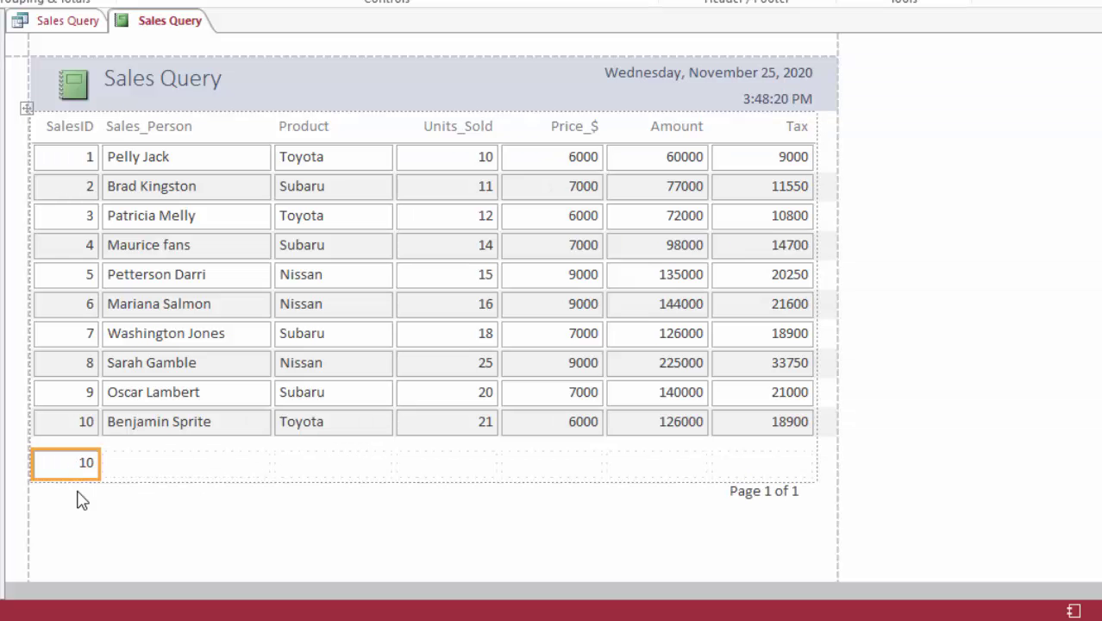
pyautogui.click(700, 463)
pyautogui.click(724, 464)
pyautogui.click(595, 525)
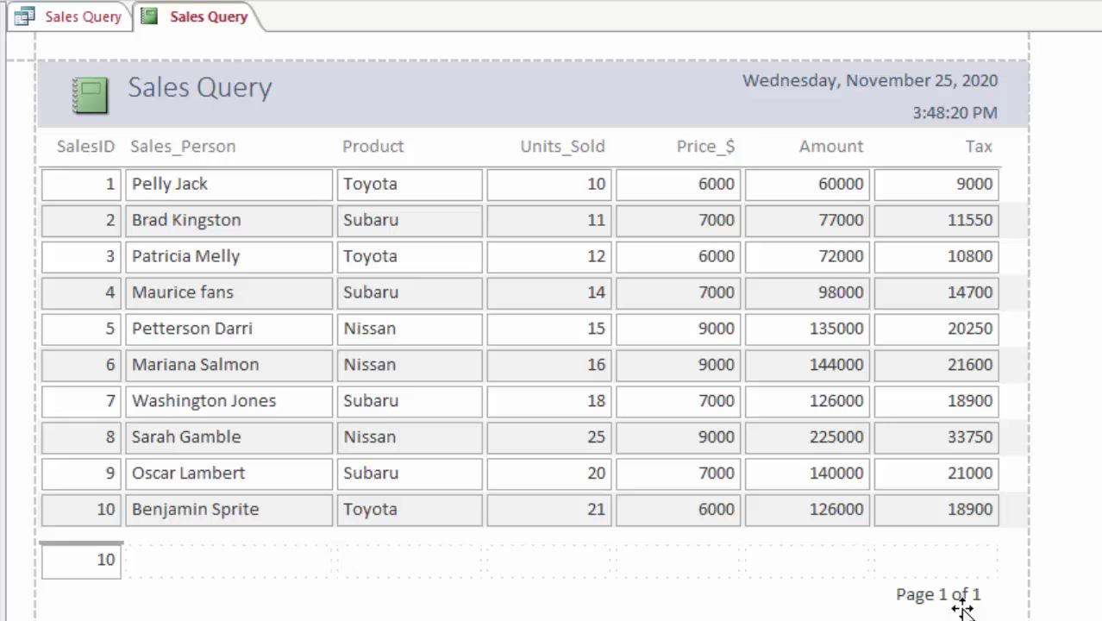
pyautogui.click(963, 605)
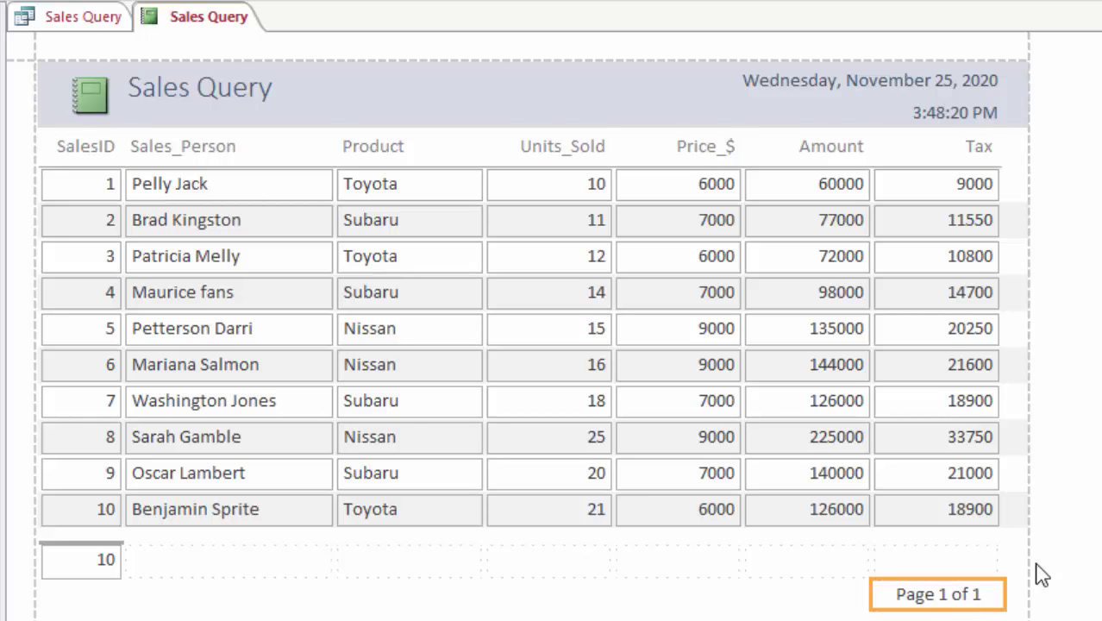
# Step: Change the report's header title to "Sales Report"
pyautogui.click(414, 614)
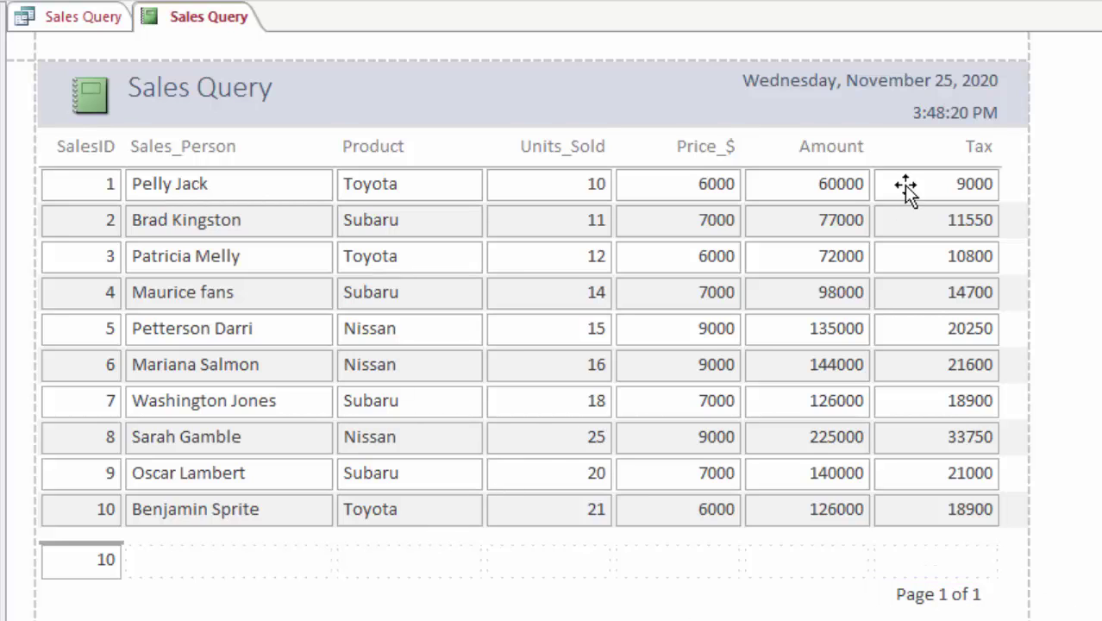
pyautogui.click(203, 97)
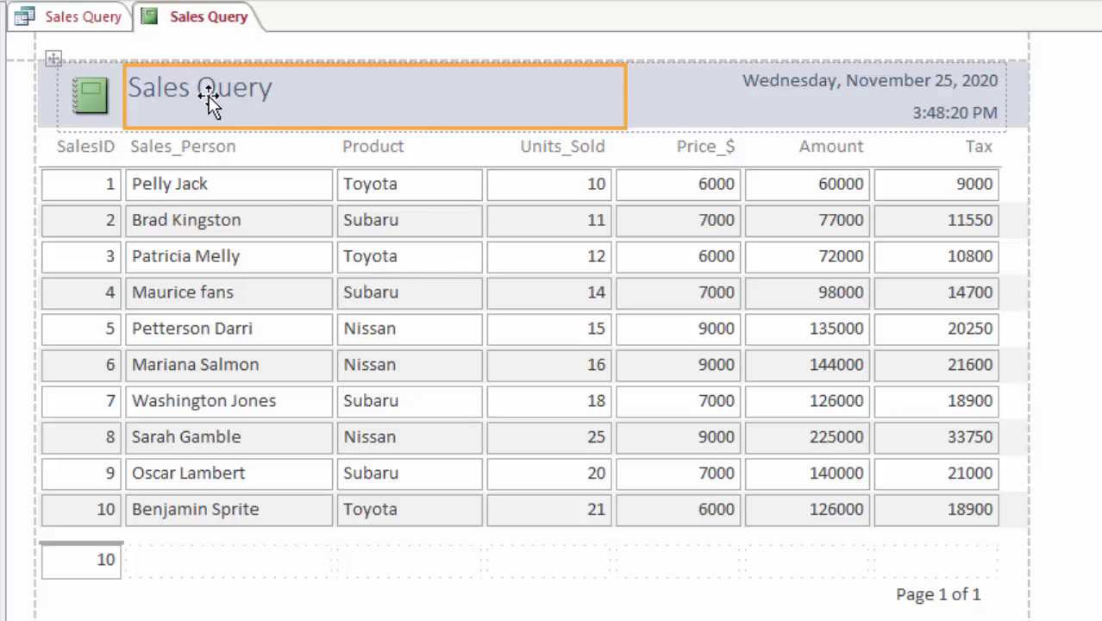
pyautogui.click(281, 89)
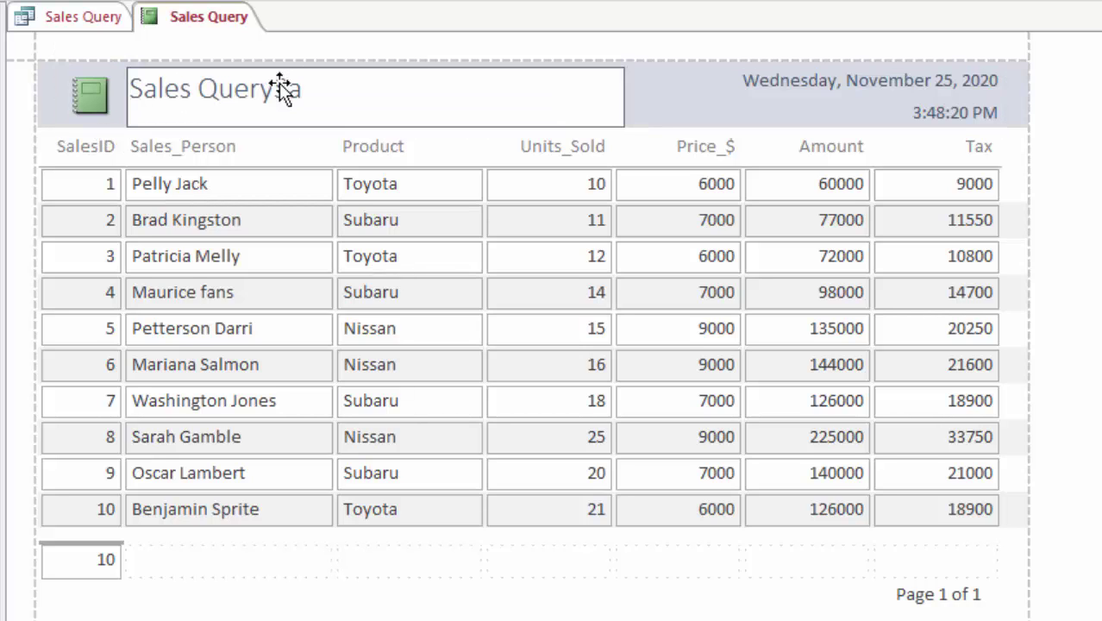
pyautogui.press('BackSpace')
pyautogui.press('BackSpace')
pyautogui.press('BackSpace')
pyautogui.press('BackSpace')
pyautogui.press('BackSpace')
pyautogui.press('BackSpace')
pyautogui.press('BackSpace')
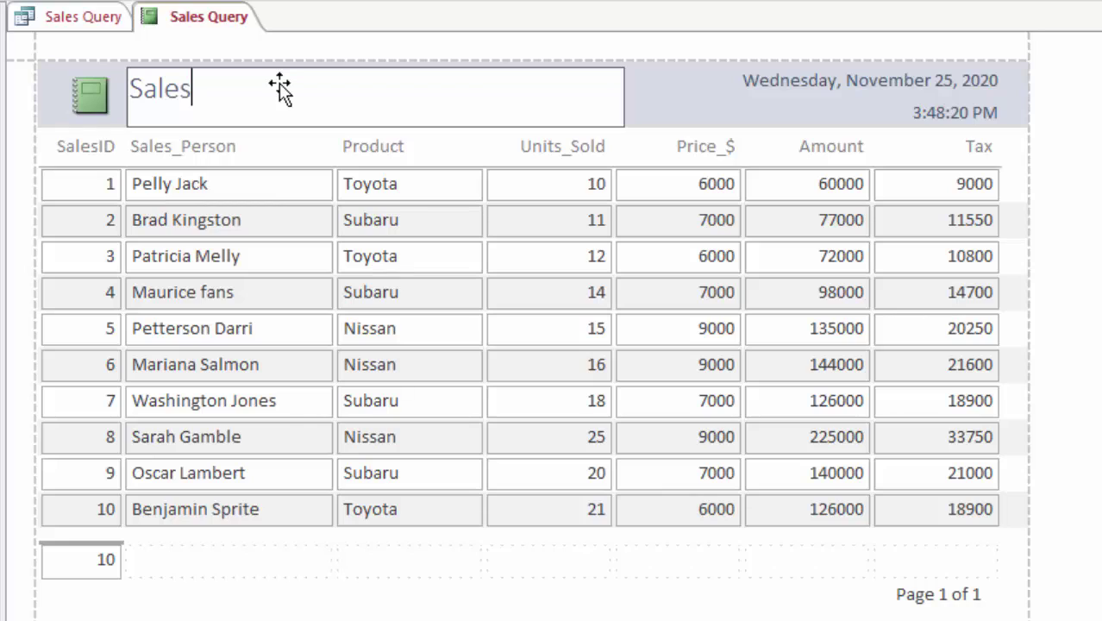
pyautogui.write('s Rep')
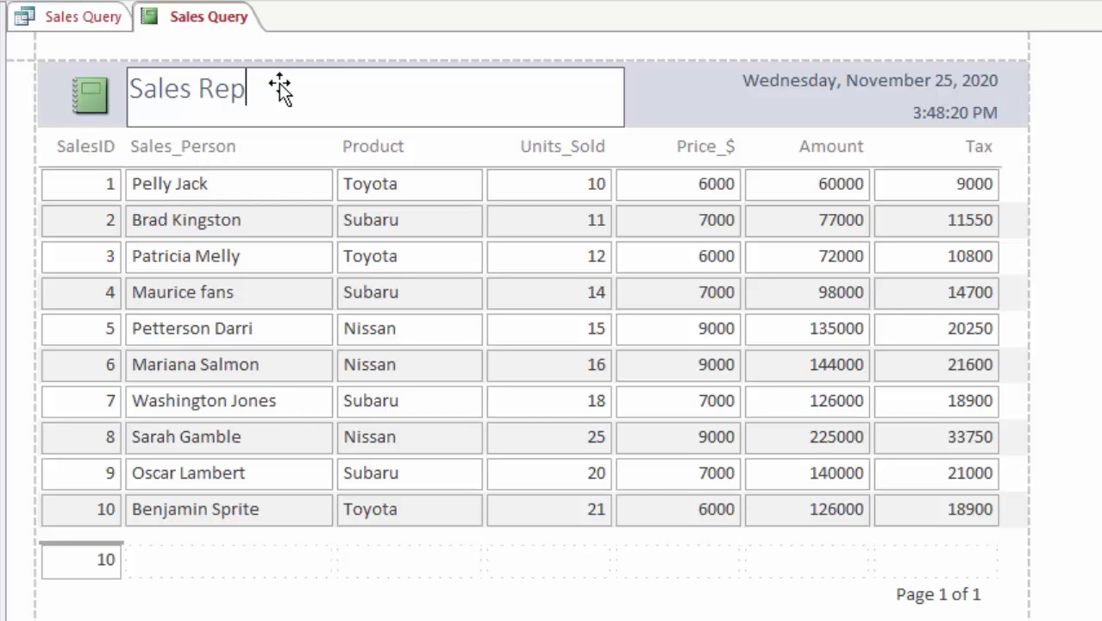
pyautogui.write('ort')
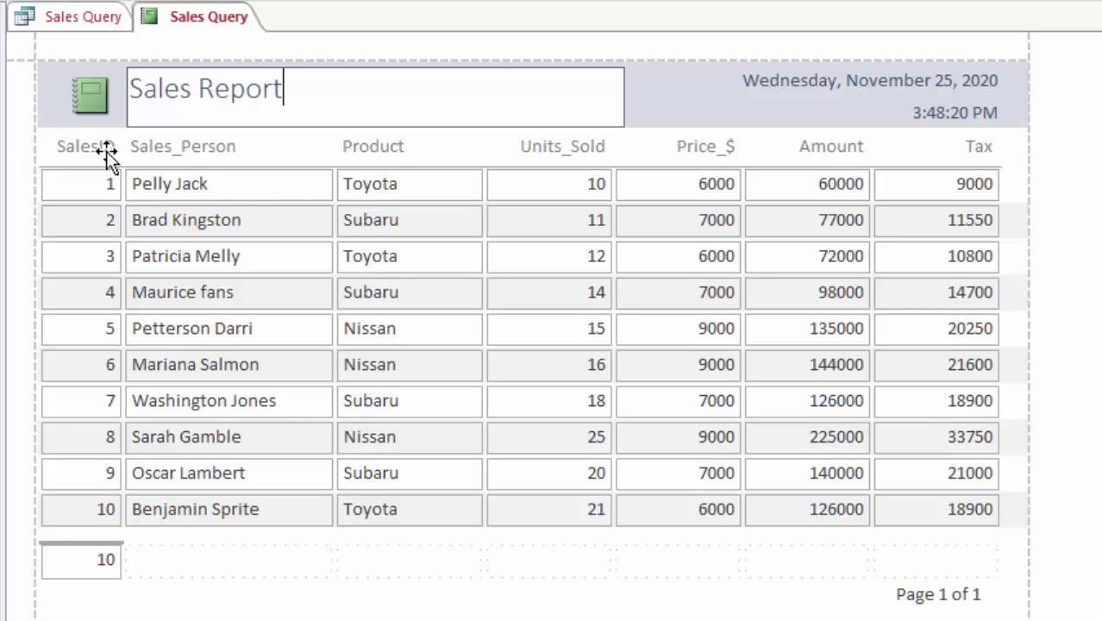
# Step: Relabel the report's first two column headings as "Sales ID" and "Sales Person"
pyautogui.click(77, 146)
pyautogui.doubleClick(97, 149)
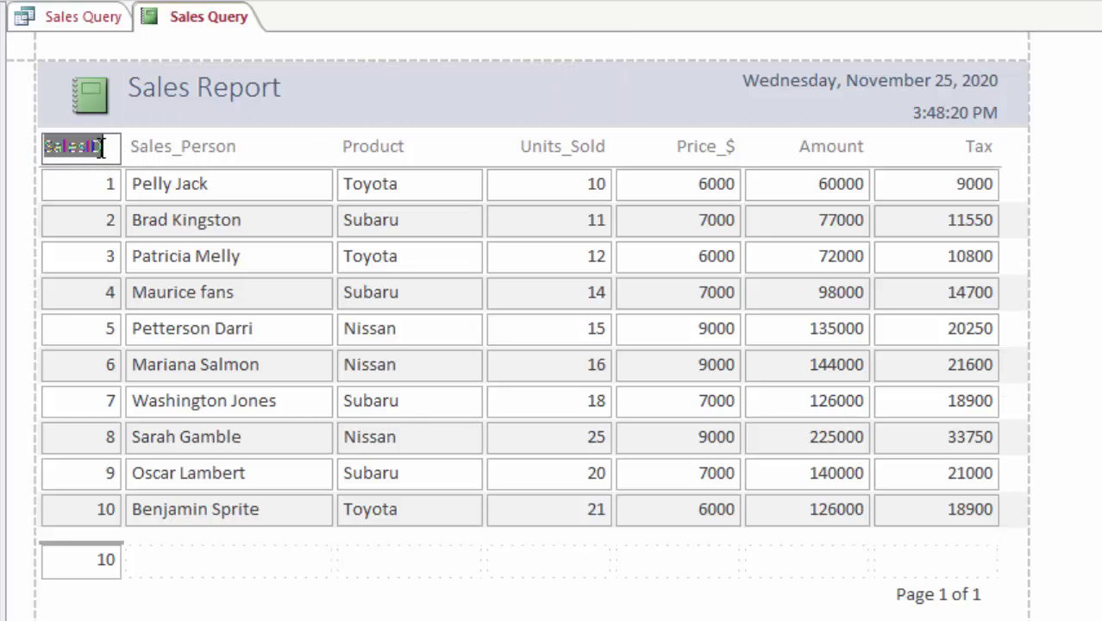
pyautogui.click(111, 146)
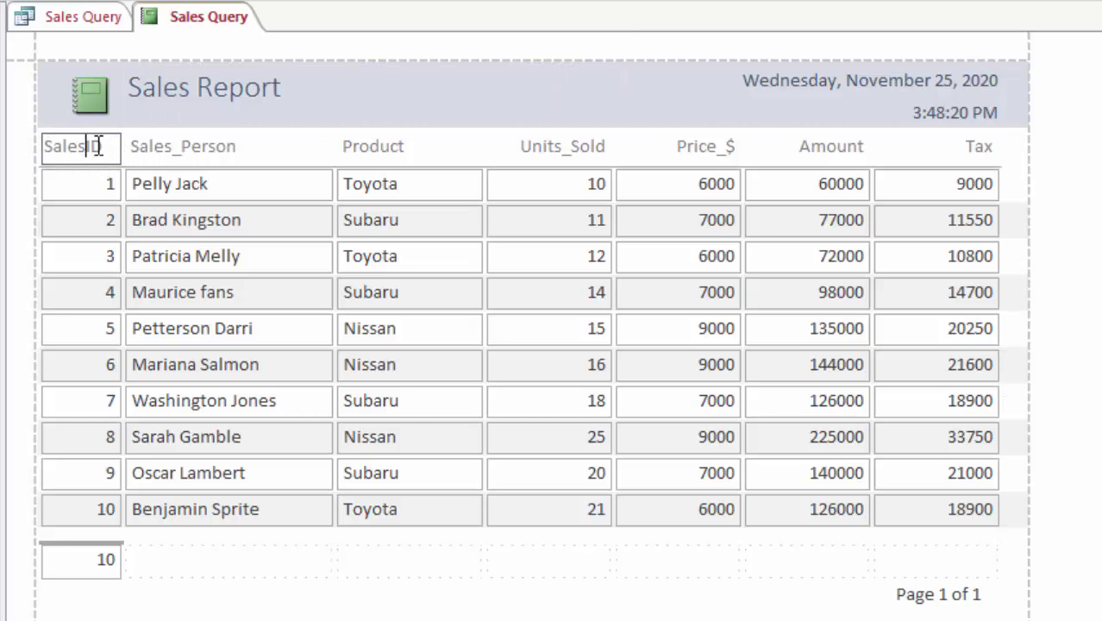
pyautogui.click(181, 148)
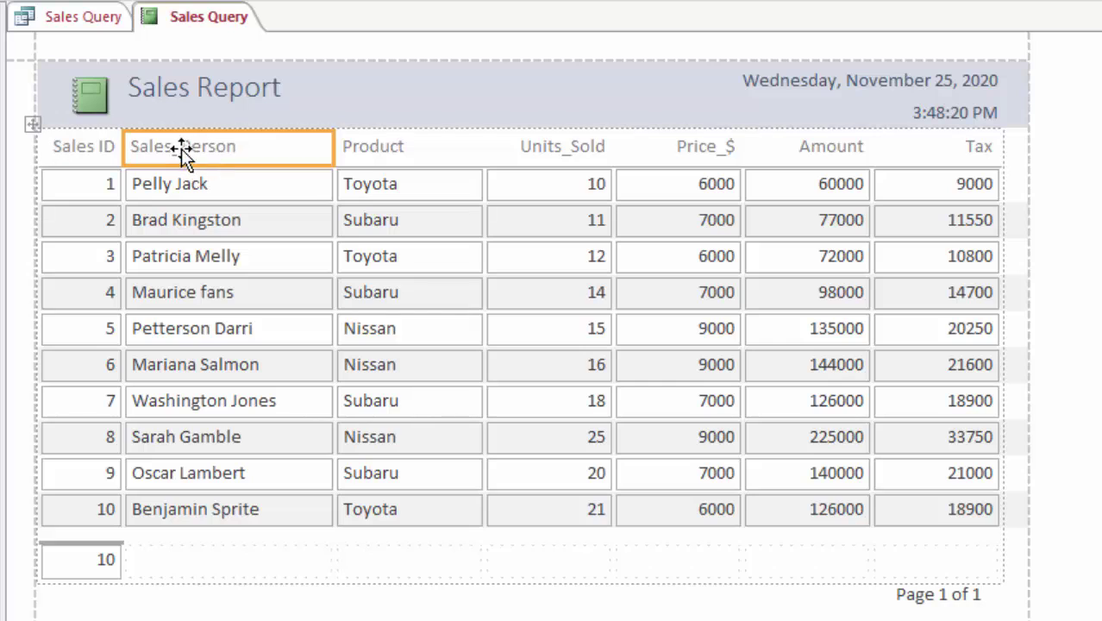
pyautogui.doubleClick(182, 148)
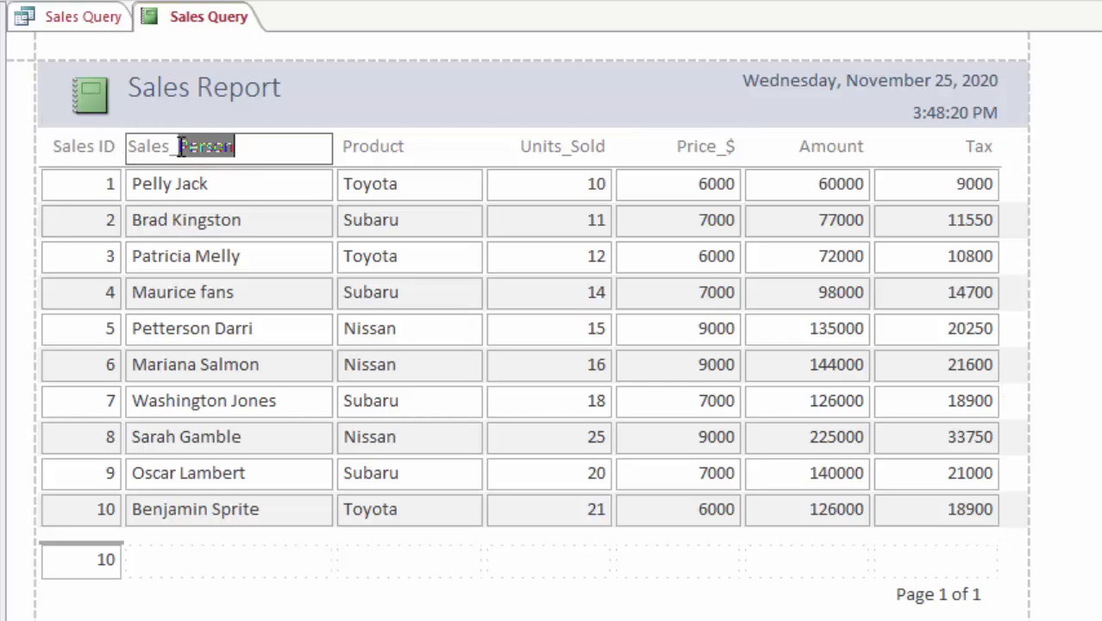
pyautogui.click(181, 149)
pyautogui.press('BackSpace')
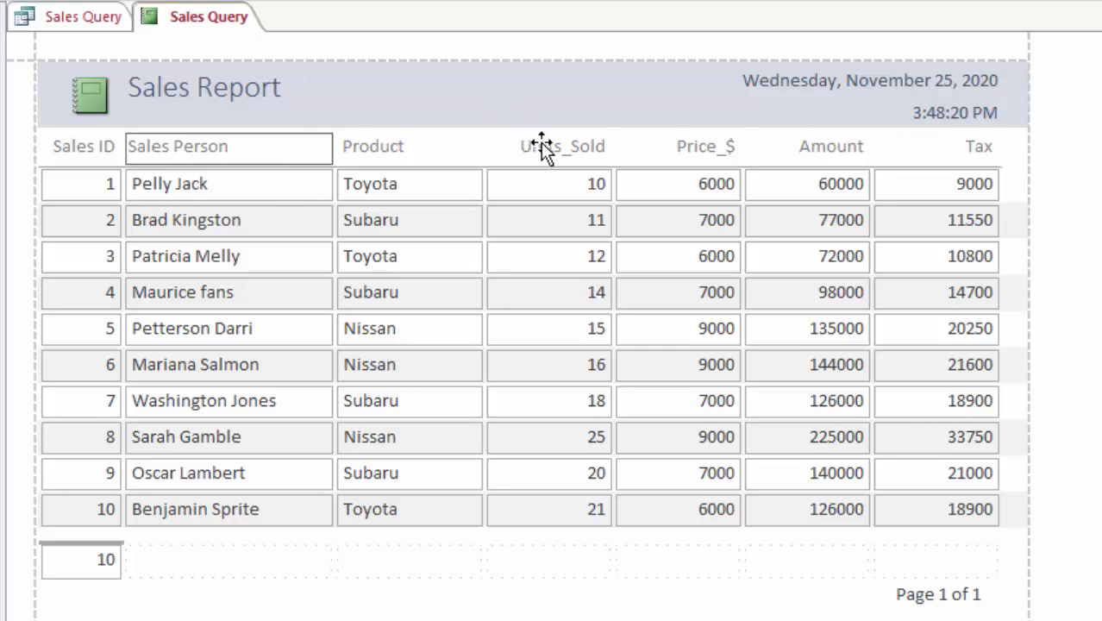
# Step: Replace the underscores with spaces in the units and price column headings so they read "Units Sold" and "Price $"
pyautogui.click(580, 151)
pyautogui.doubleClick(573, 145)
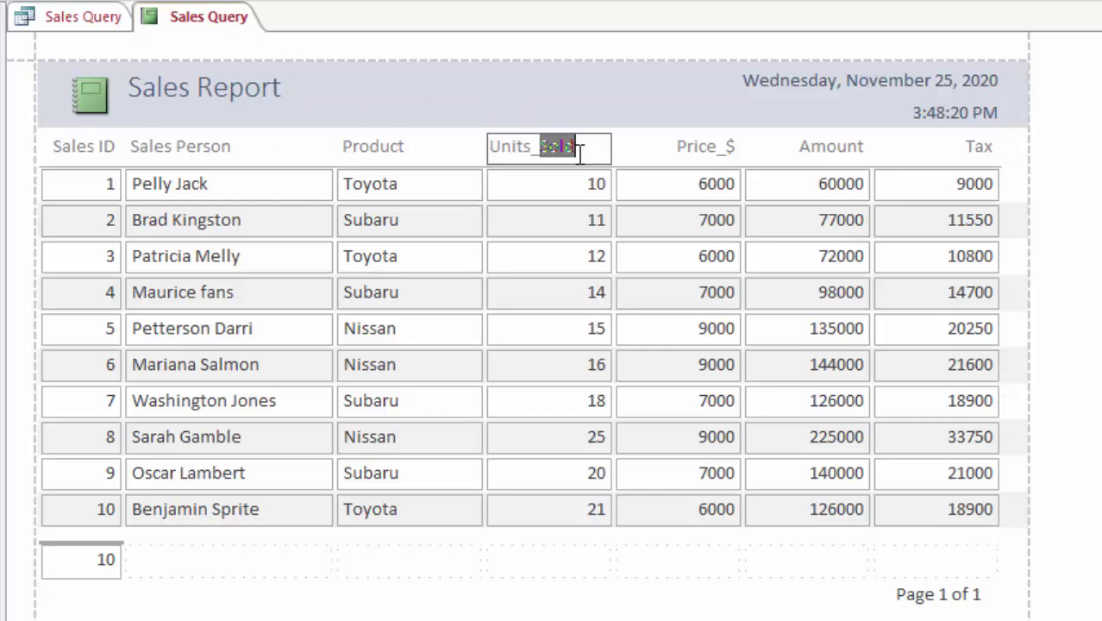
pyautogui.click(542, 148)
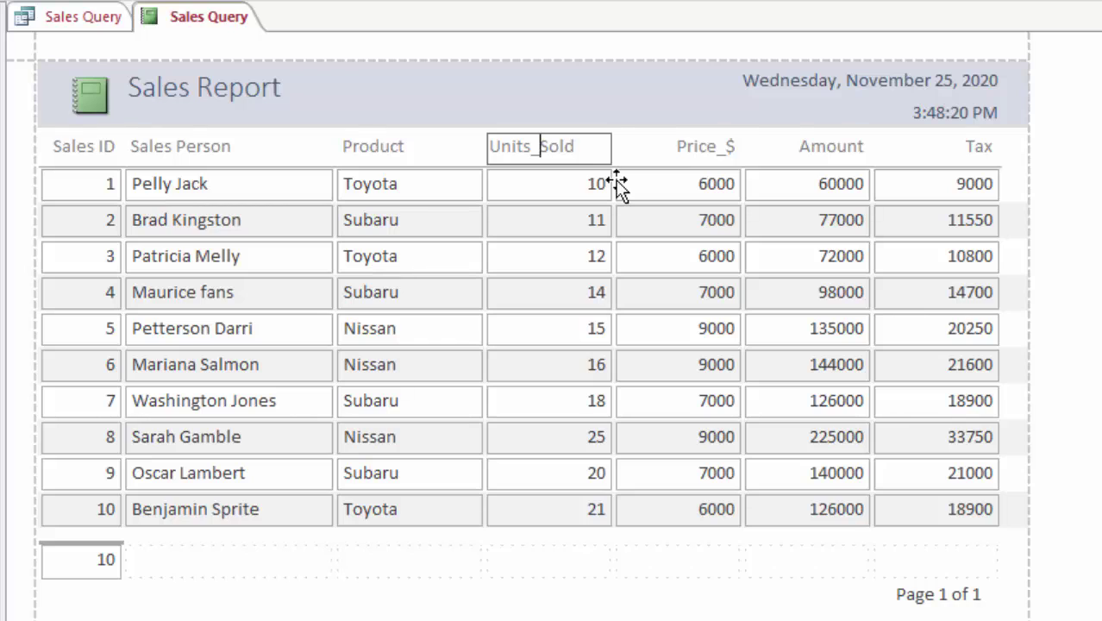
pyautogui.press('BackSpace')
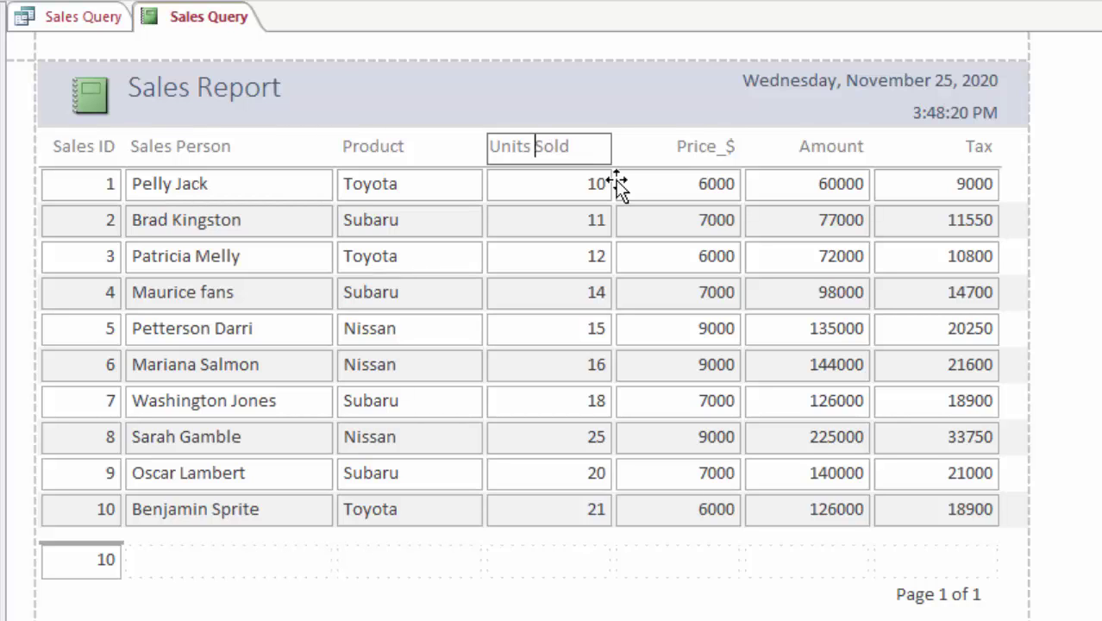
pyautogui.click(728, 143)
pyautogui.click(728, 146)
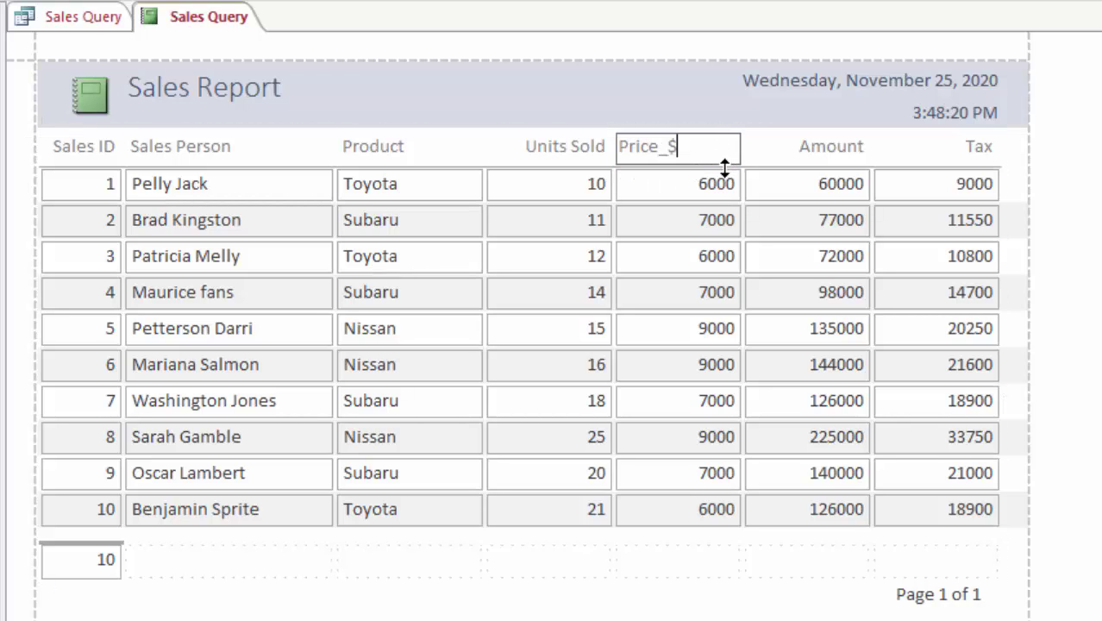
pyautogui.click(666, 148)
pyautogui.press('BackSpace')
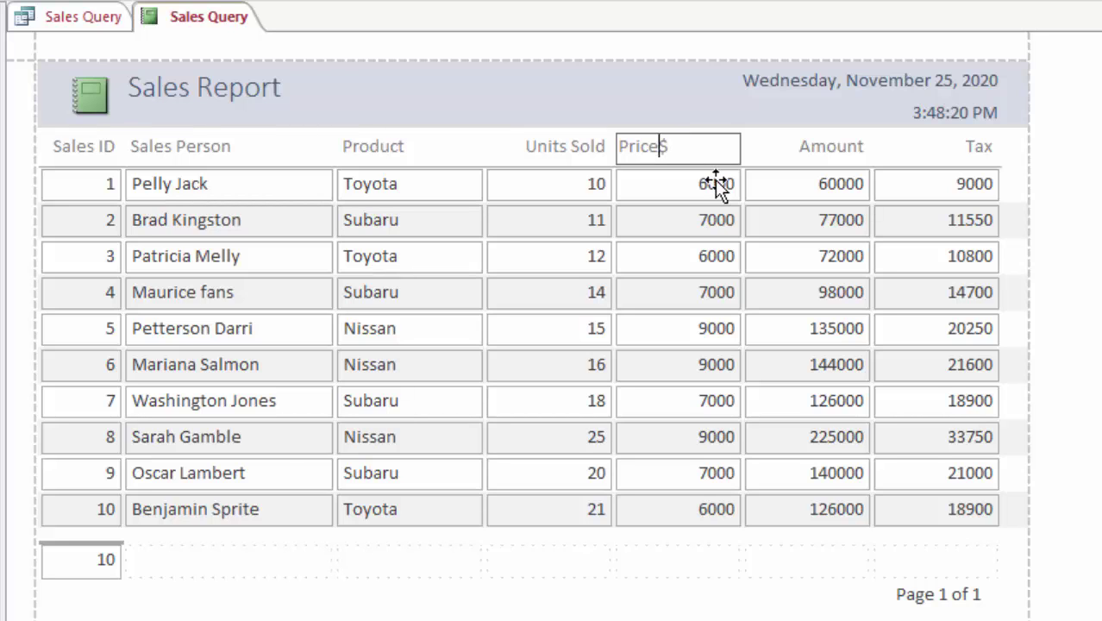
# Step: Add a dollar sign to the last two column headings so they read "Amount $" and "Tax $"
pyautogui.click(837, 145)
pyautogui.click(851, 153)
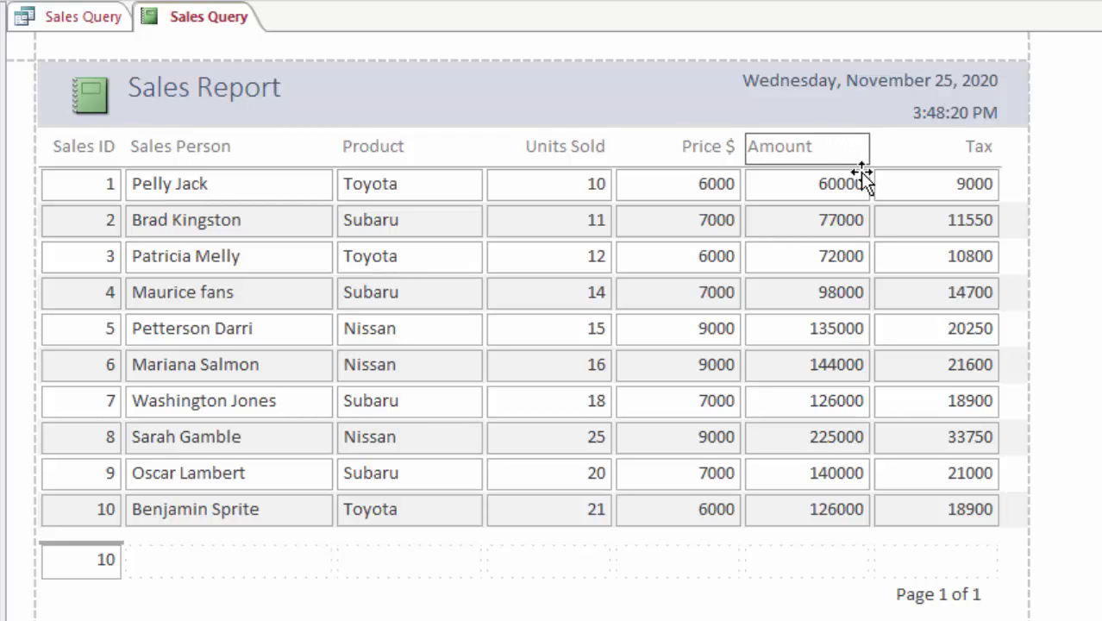
pyautogui.write('$')
pyautogui.click(961, 144)
pyautogui.doubleClick(976, 145)
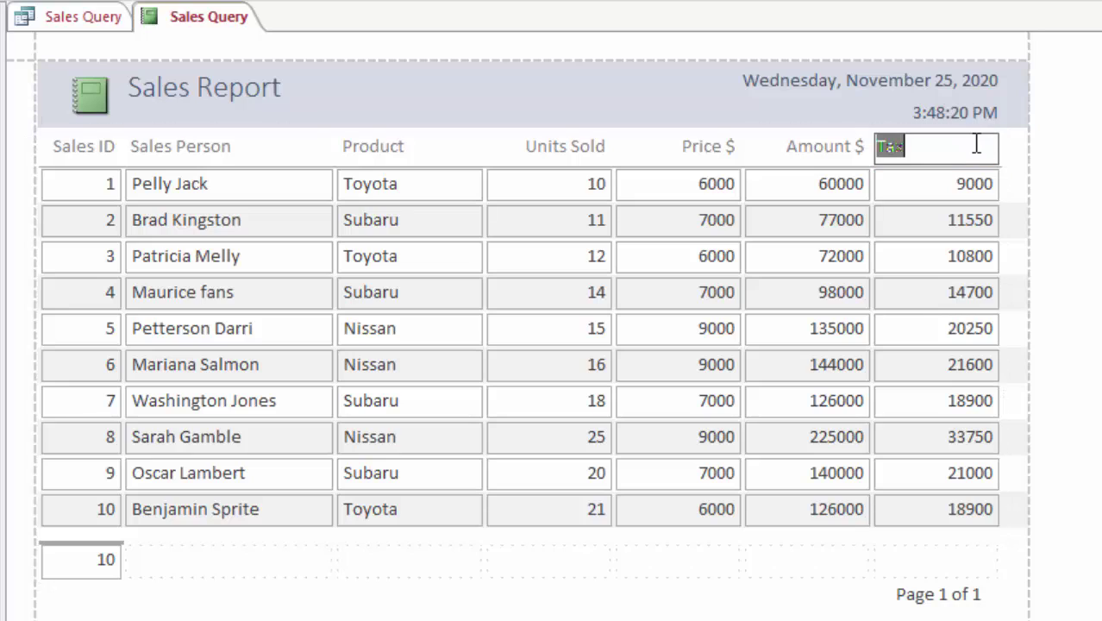
pyautogui.click(914, 149)
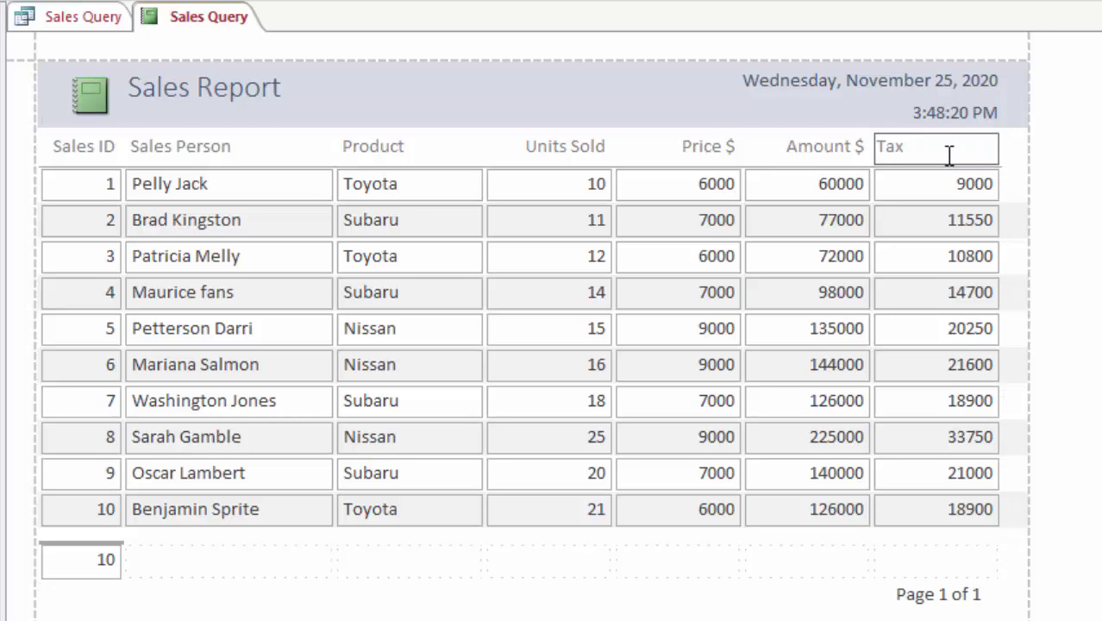
pyautogui.click(1013, 221)
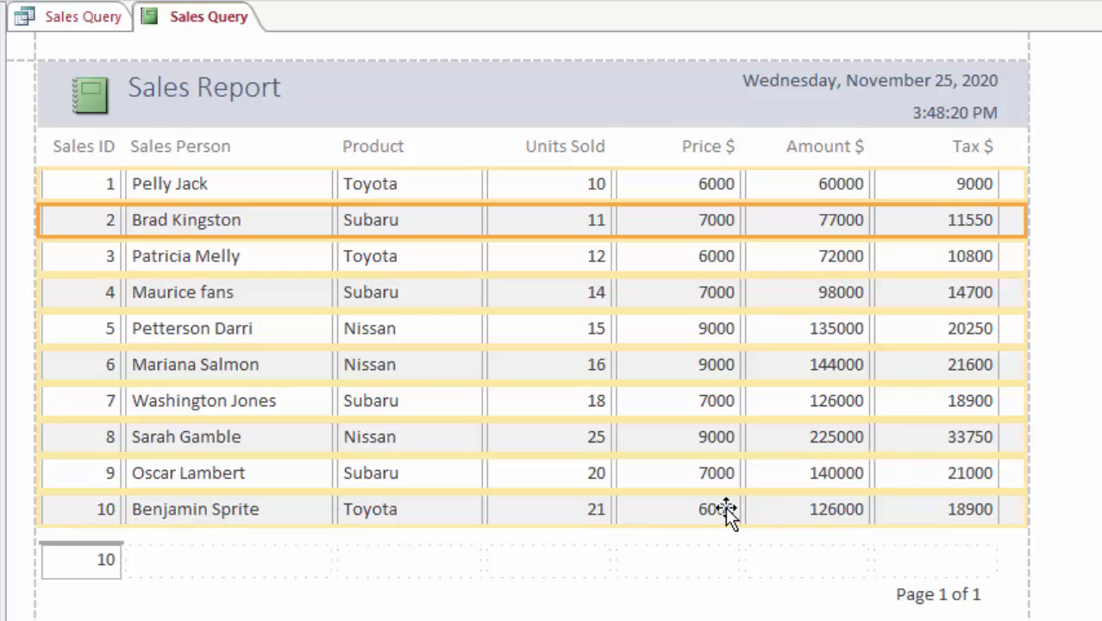
pyautogui.click(550, 569)
pyautogui.click(733, 618)
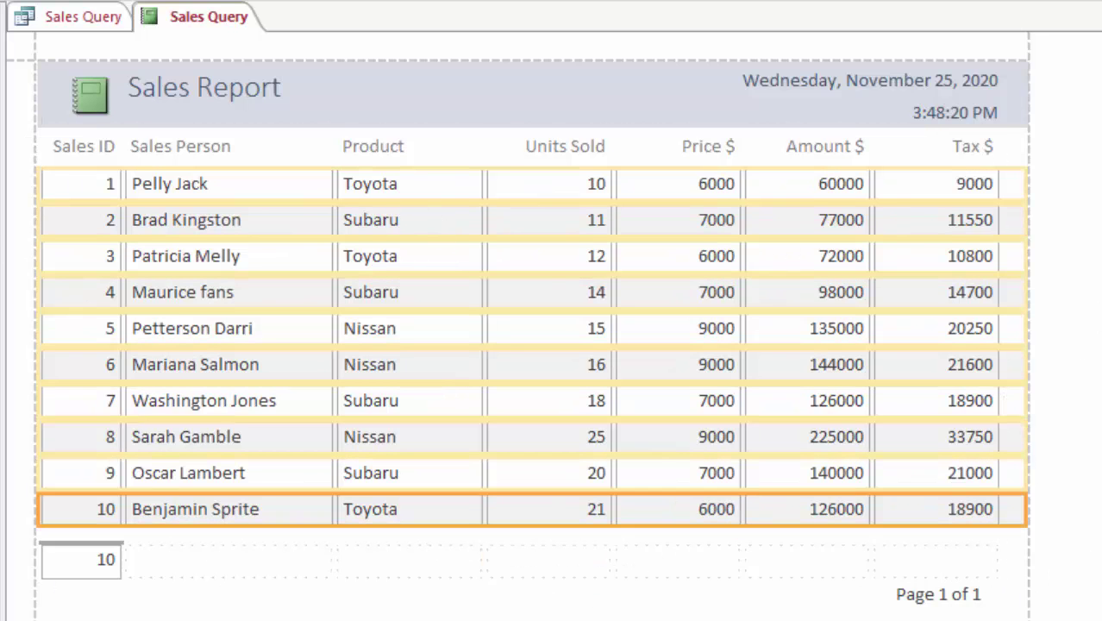
pyautogui.click(1013, 184)
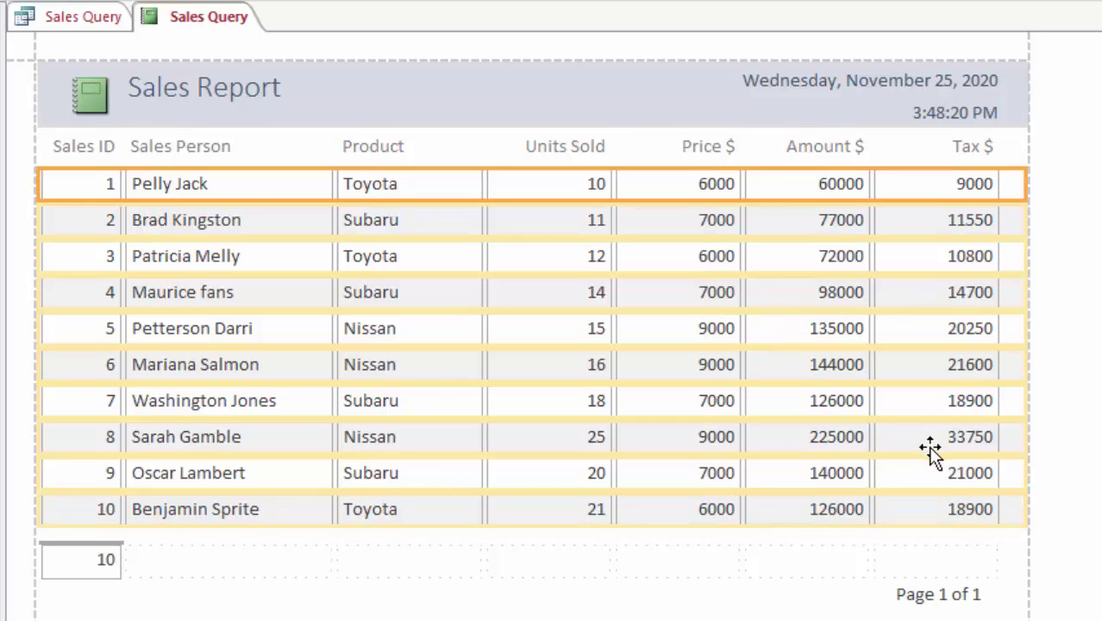
pyautogui.click(941, 410)
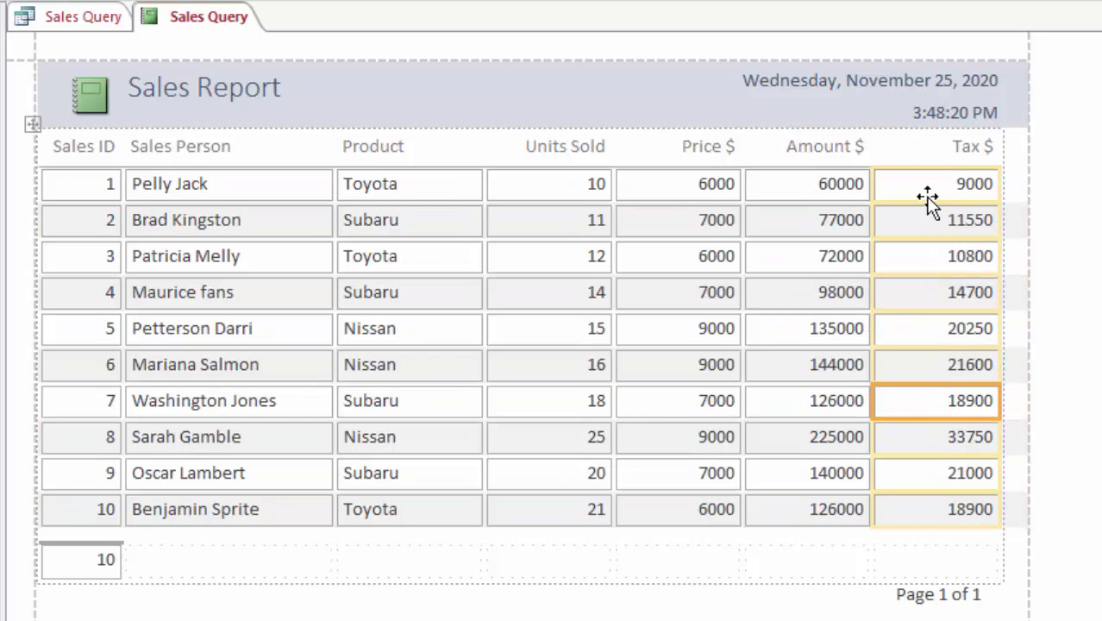
pyautogui.click(824, 191)
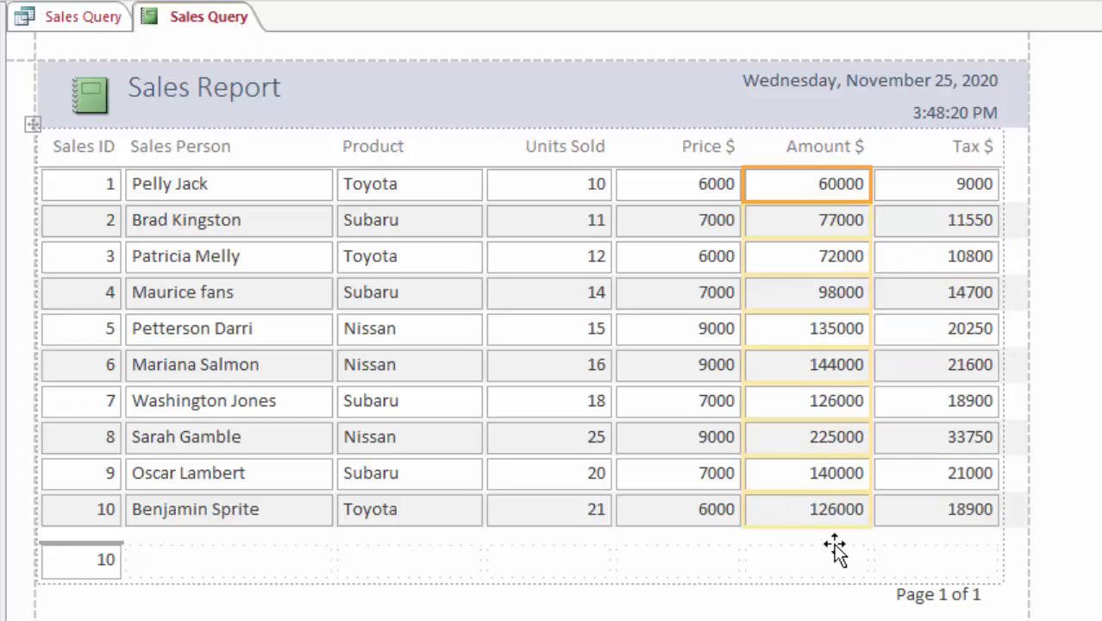
pyautogui.click(927, 197)
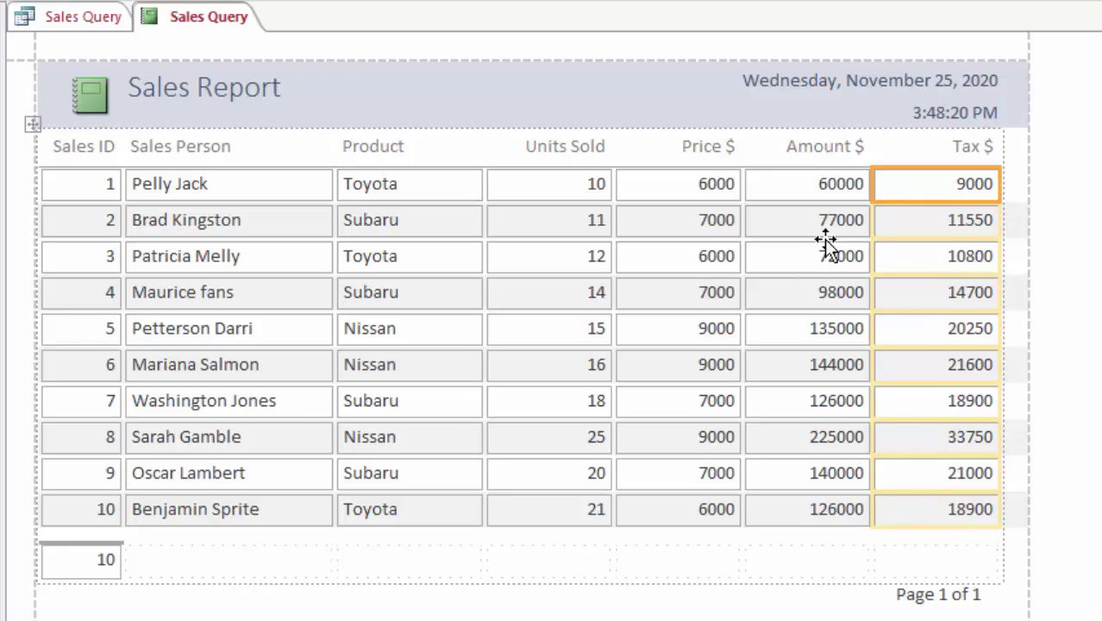
# Step: Add a Sum total beneath the report's Amount $ column
pyautogui.click(806, 188)
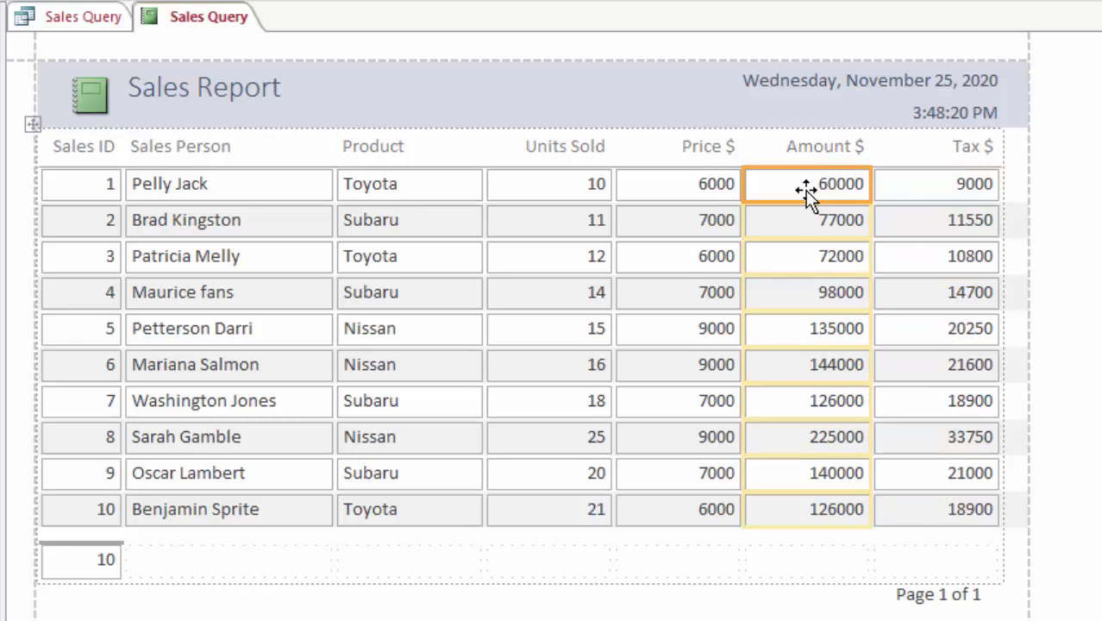
pyautogui.click(802, 250)
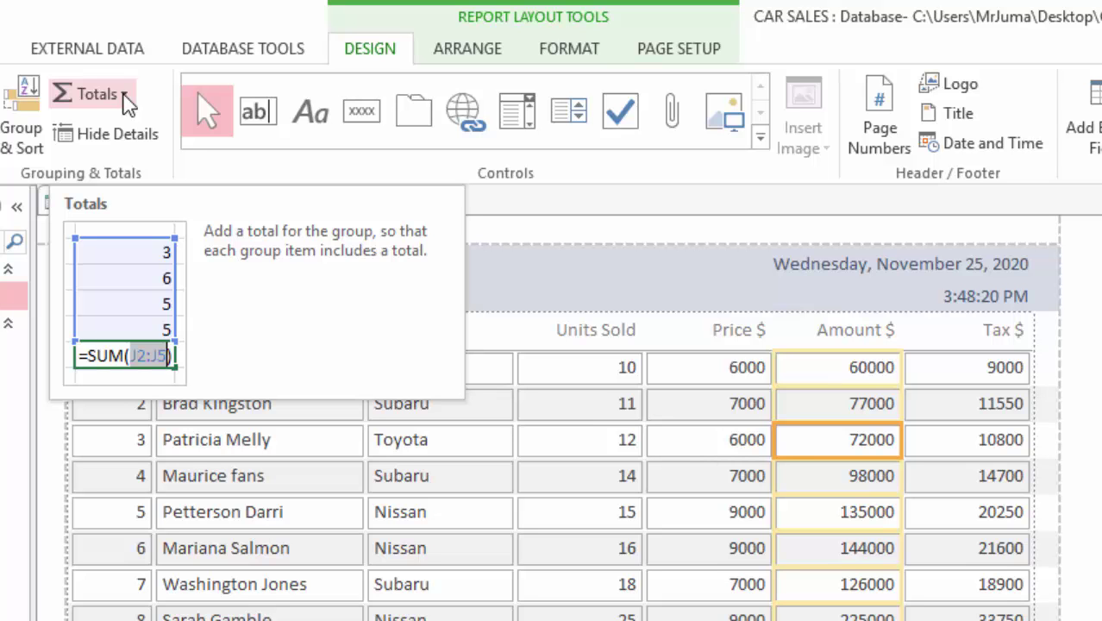
pyautogui.click(124, 95)
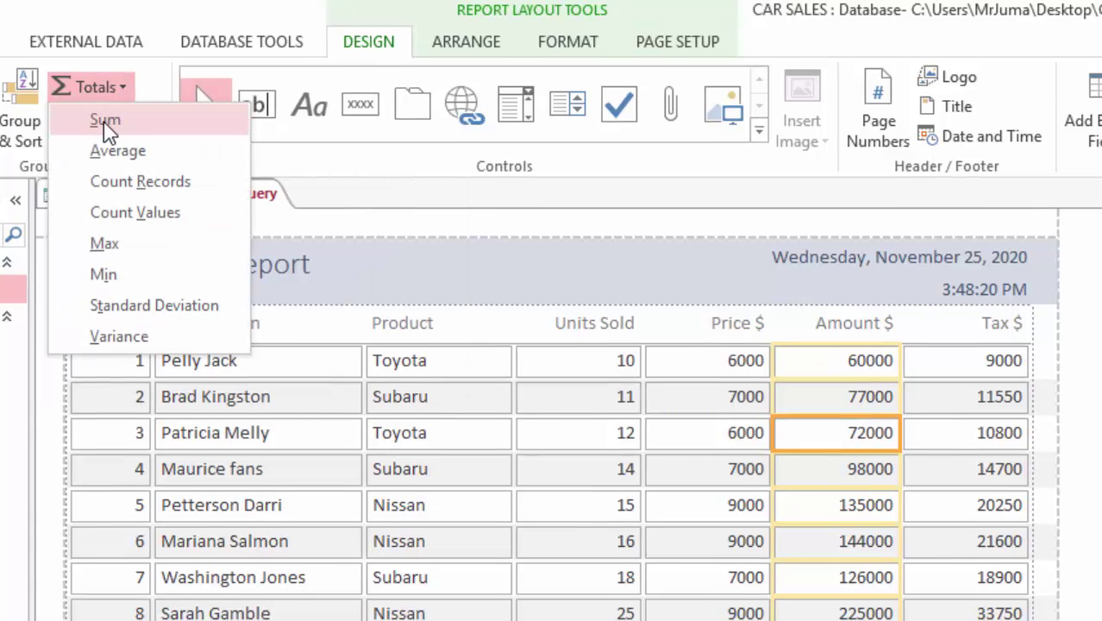
pyautogui.click(105, 126)
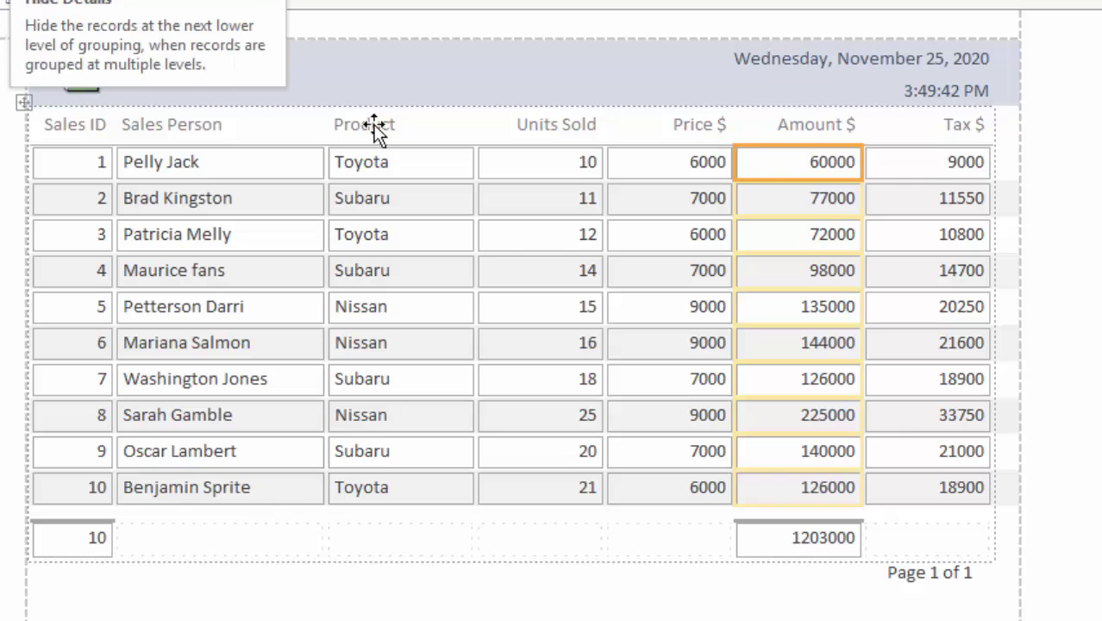
# Step: Add a Sum total beneath the report's Tax $ column
pyautogui.click(912, 235)
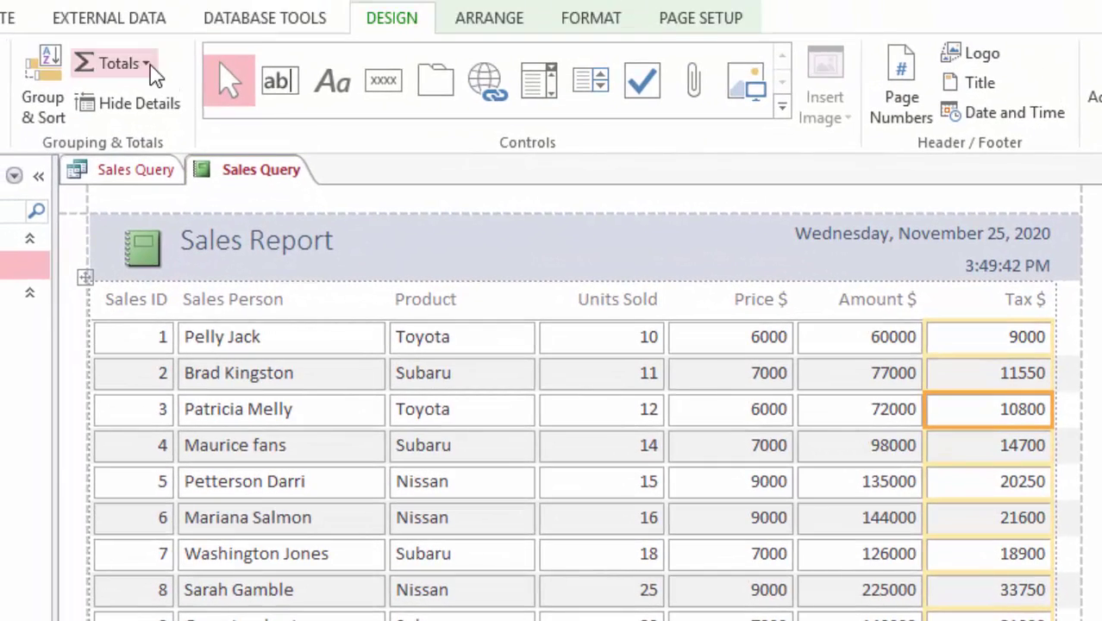
pyautogui.click(131, 14)
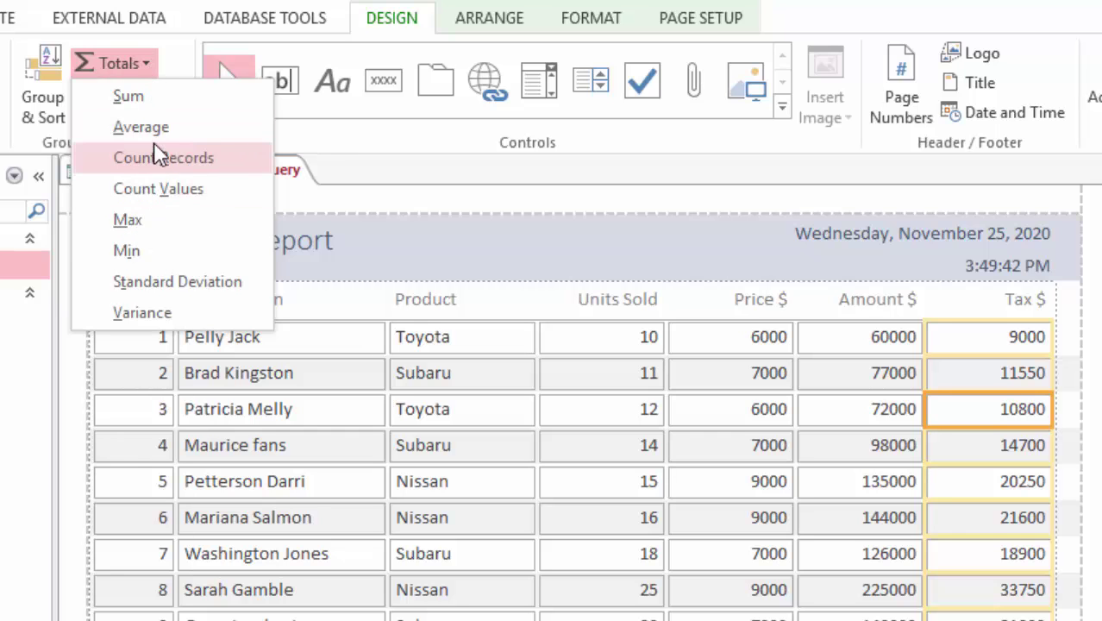
pyautogui.click(145, 101)
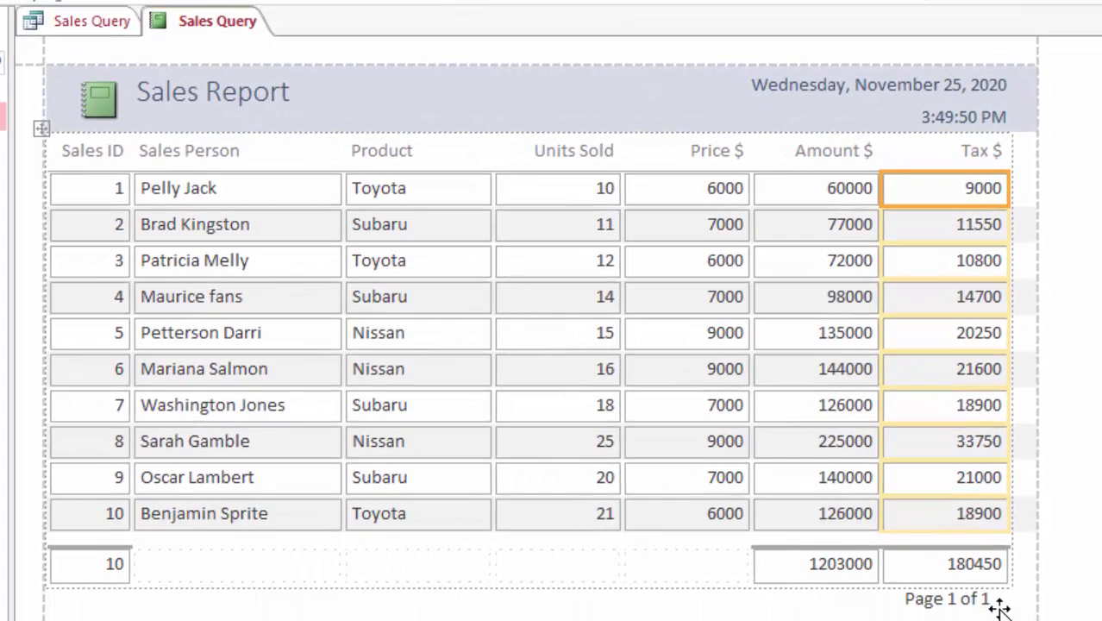
# Step: Make the total beneath the Amount $ column bold
pyautogui.click(839, 564)
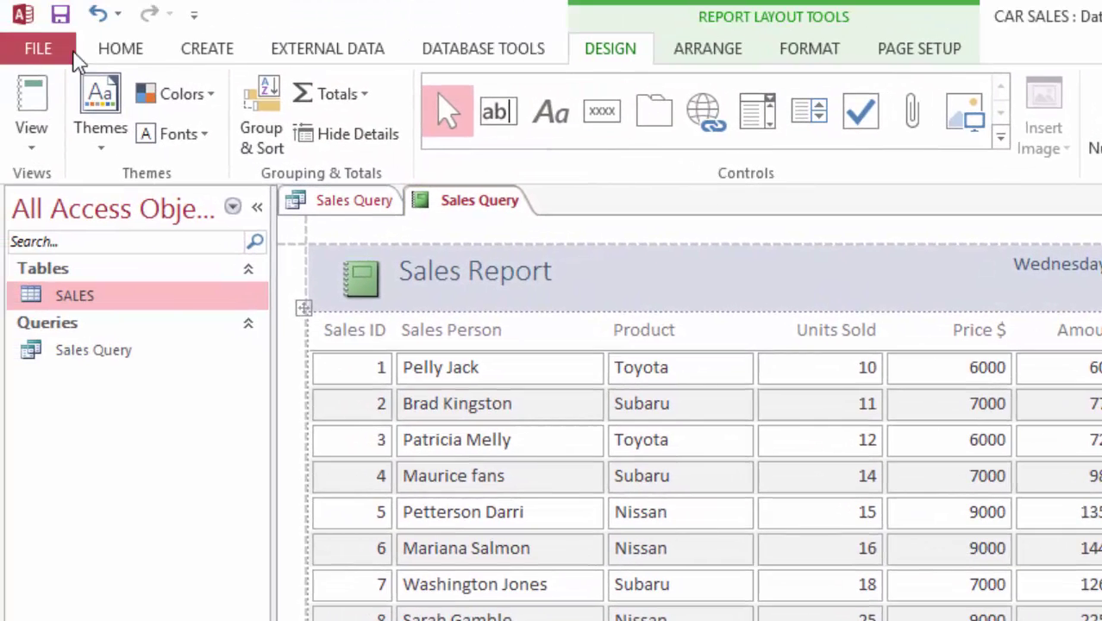
pyautogui.click(121, 49)
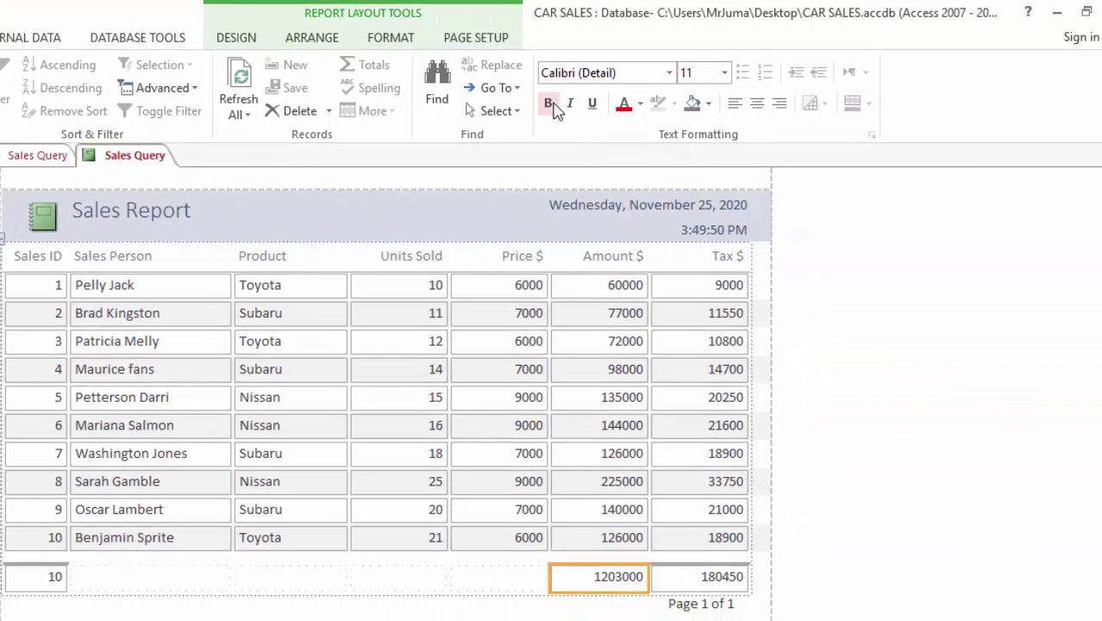
pyautogui.click(550, 104)
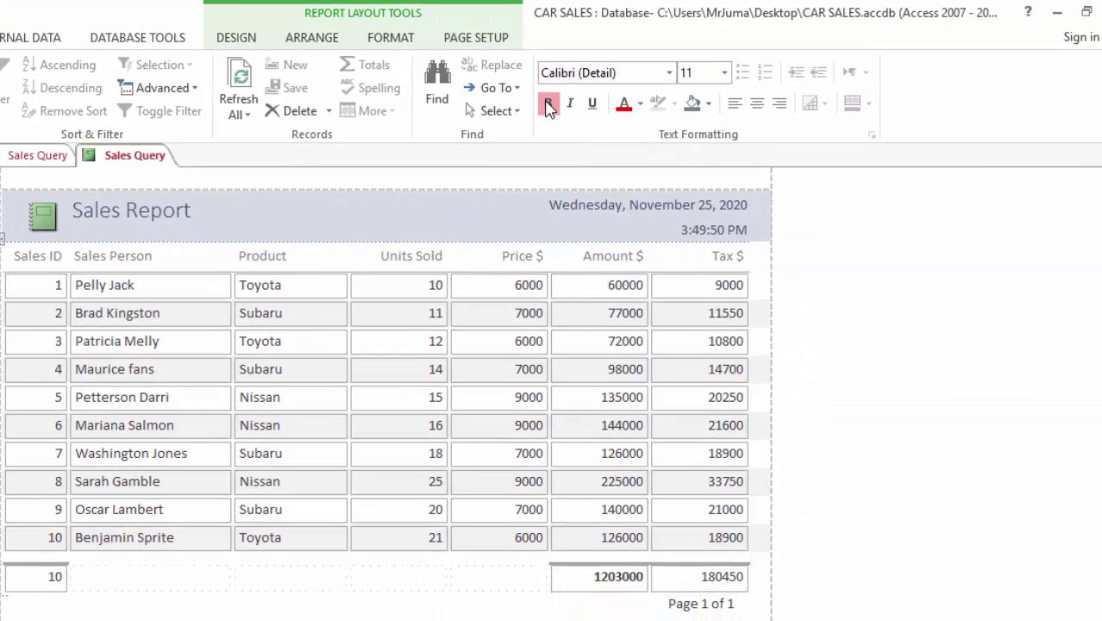
# Step: Make the total beneath the report's Tax $ column bold
pyautogui.click(695, 578)
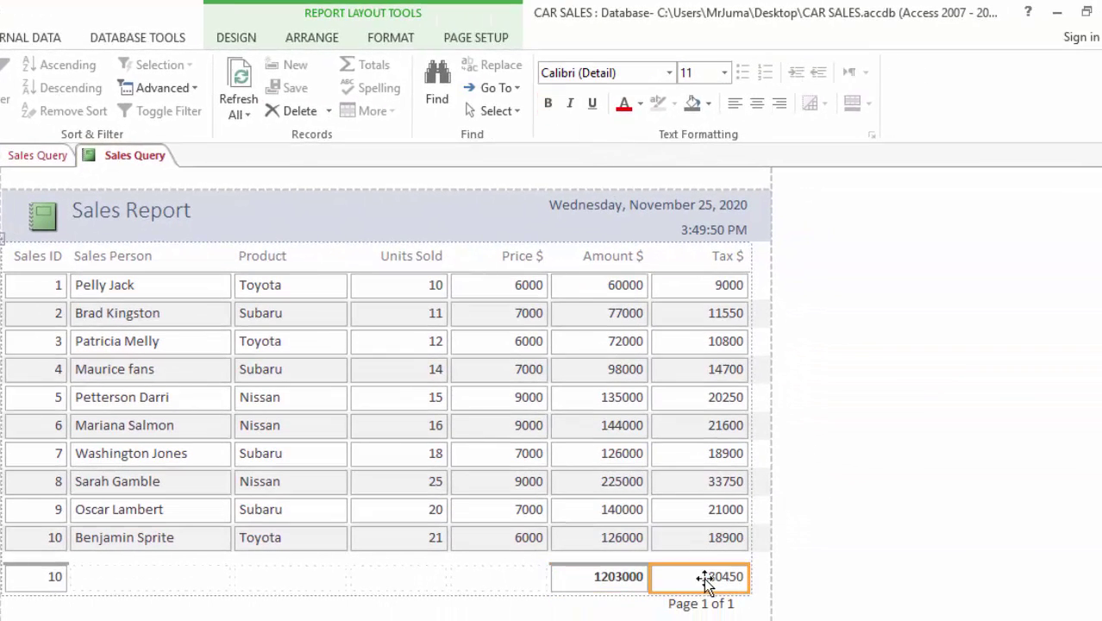
pyautogui.click(549, 104)
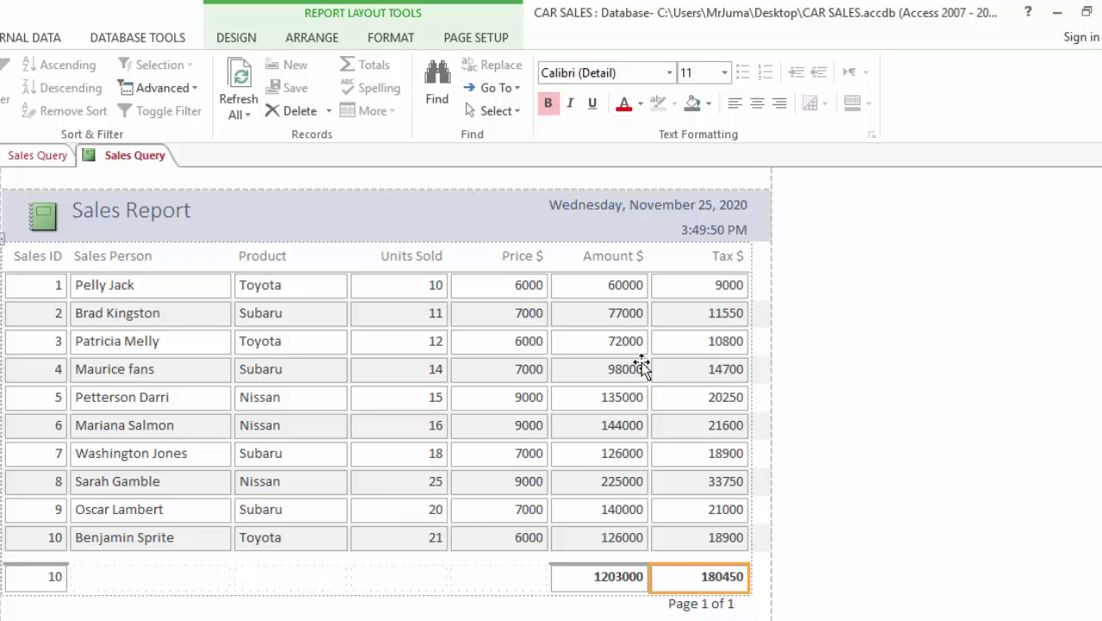
# Step: Format all seven column headings, from Sales ID to Tax $, as bold dark blue text
pyautogui.click(28, 260)
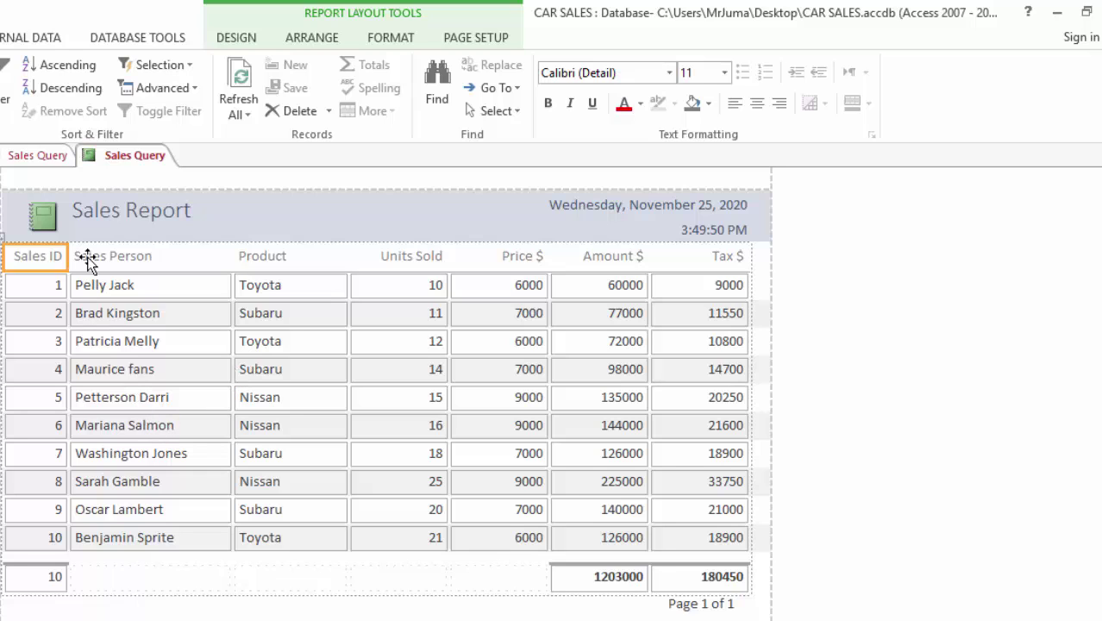
pyautogui.keyDown('shift'); pyautogui.click(115, 259); pyautogui.keyUp('shift')
pyautogui.keyDown('shift'); pyautogui.click(285, 259); pyautogui.keyUp('shift')
pyautogui.keyDown('shift'); pyautogui.click(411, 261); pyautogui.keyUp('shift')
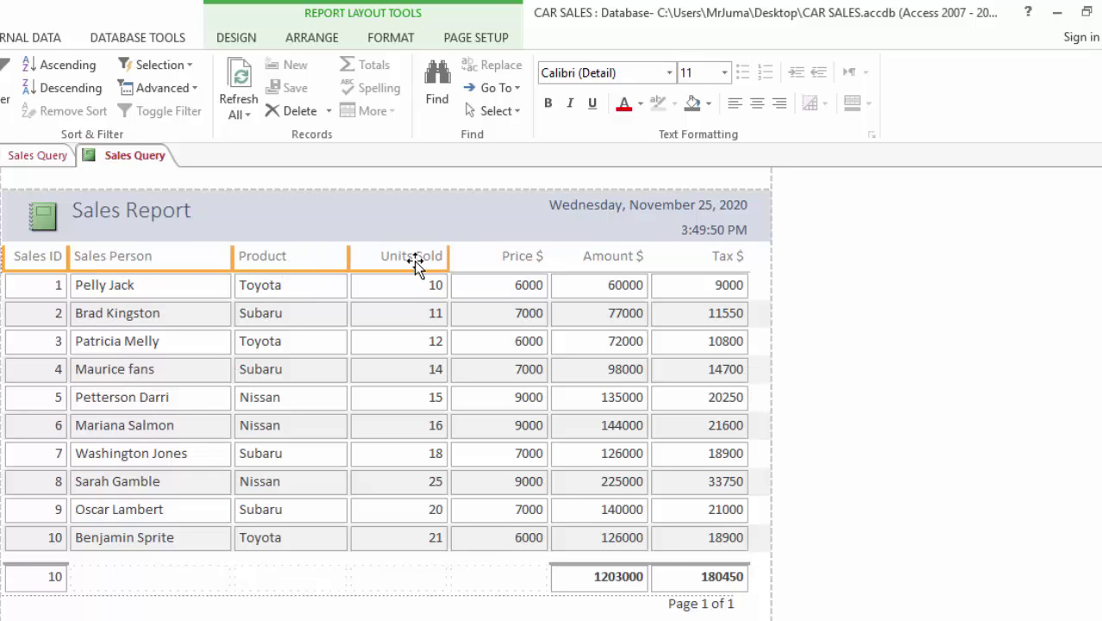
pyautogui.keyDown('shift'); pyautogui.click(493, 259); pyautogui.keyUp('shift')
pyautogui.keyDown('shift'); pyautogui.click(599, 258); pyautogui.keyUp('shift')
pyautogui.keyDown('shift'); pyautogui.click(692, 256); pyautogui.keyUp('shift')
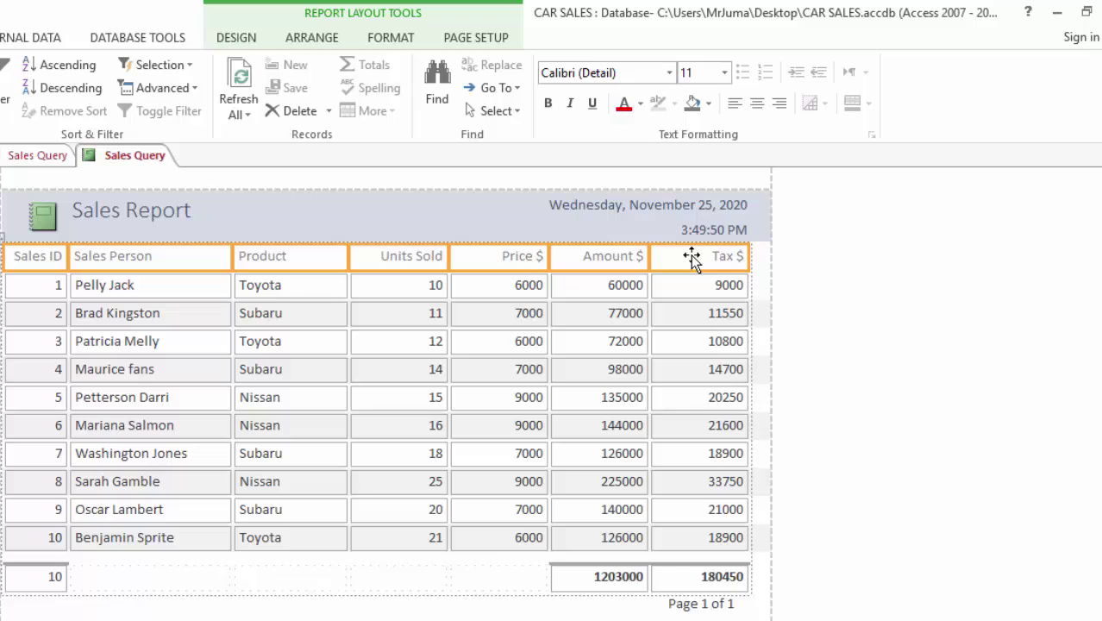
pyautogui.click(549, 104)
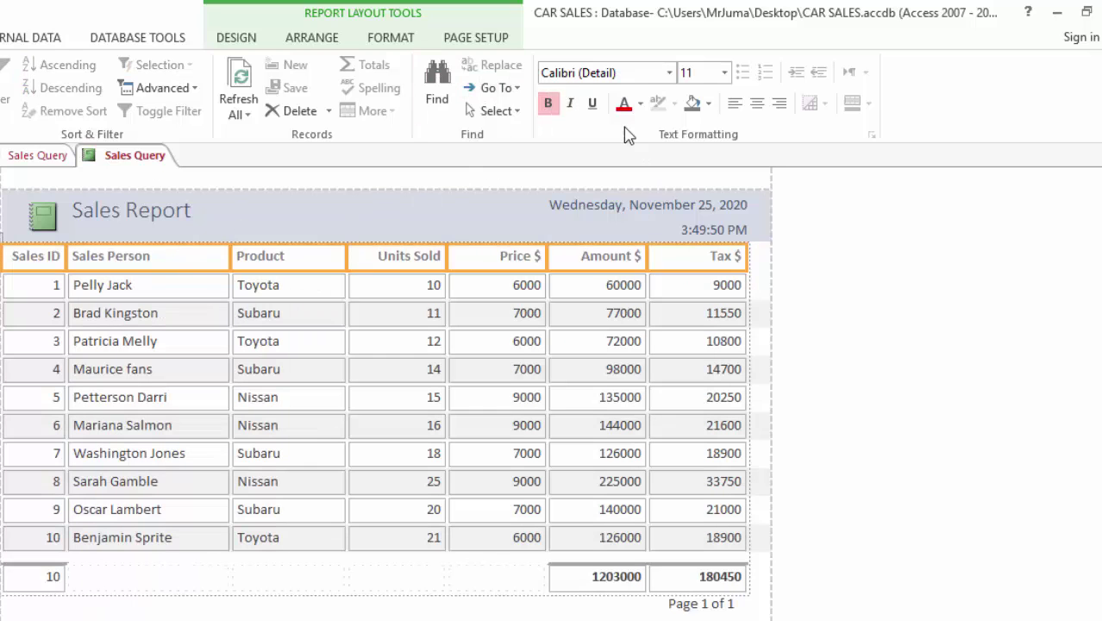
pyautogui.click(641, 104)
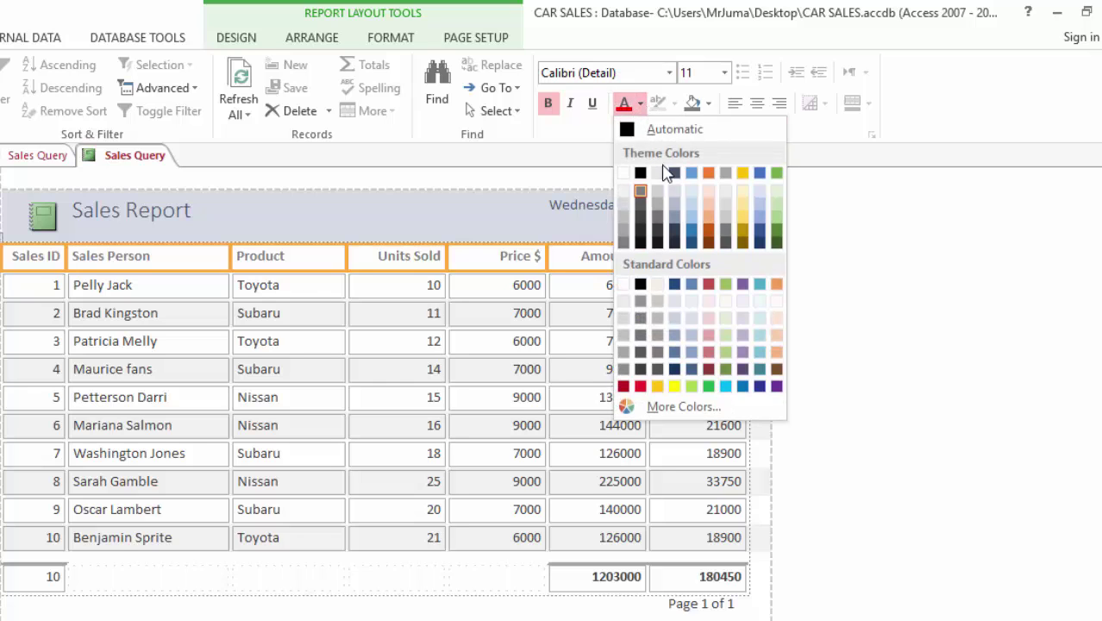
pyautogui.click(692, 244)
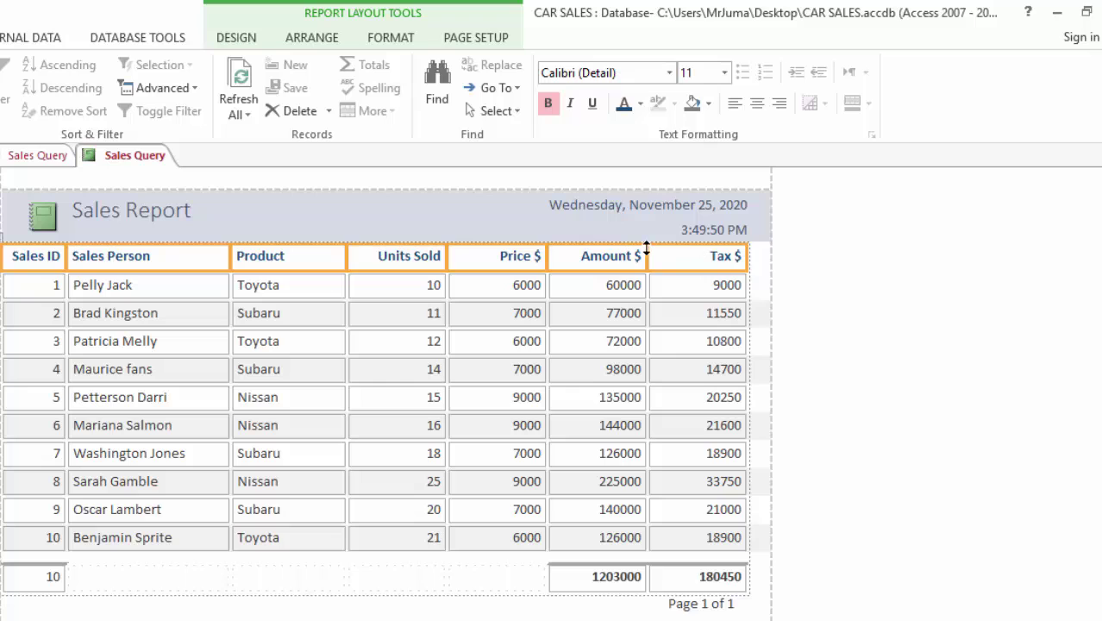
# Step: Format the "Sales Report" title in the report header as bold red text
pyautogui.click(113, 218)
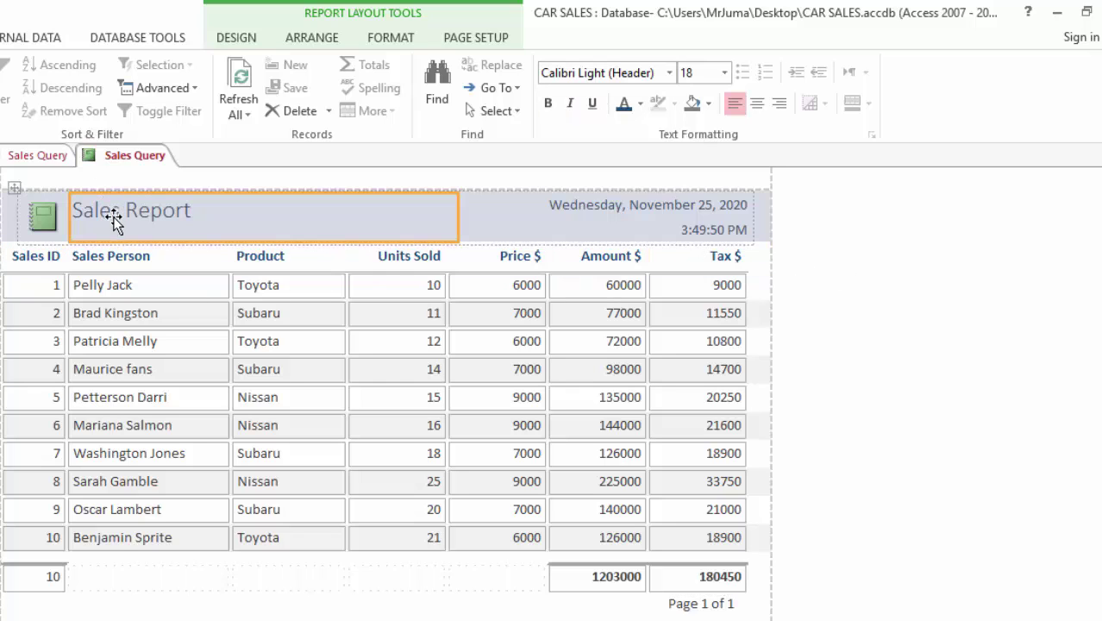
pyautogui.click(549, 103)
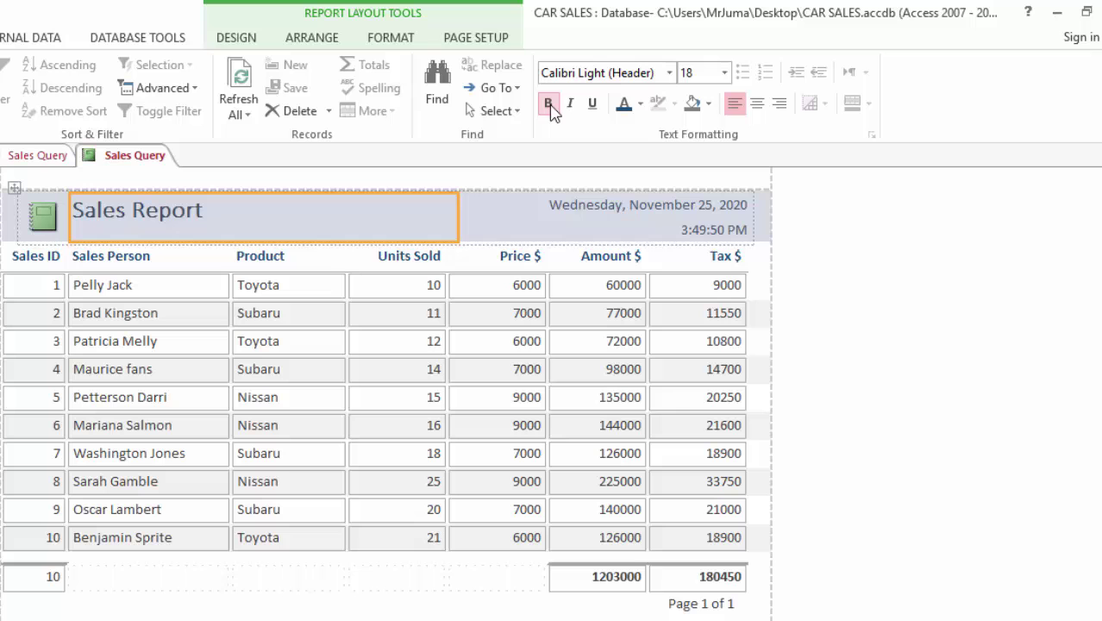
pyautogui.click(640, 103)
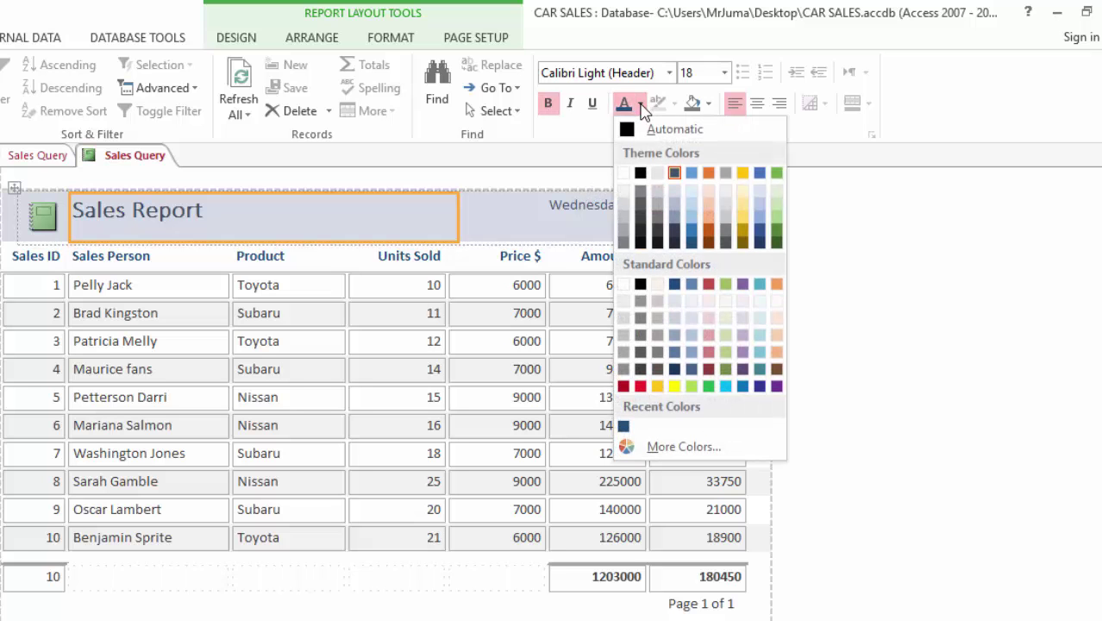
pyautogui.click(640, 386)
pyautogui.click(821, 382)
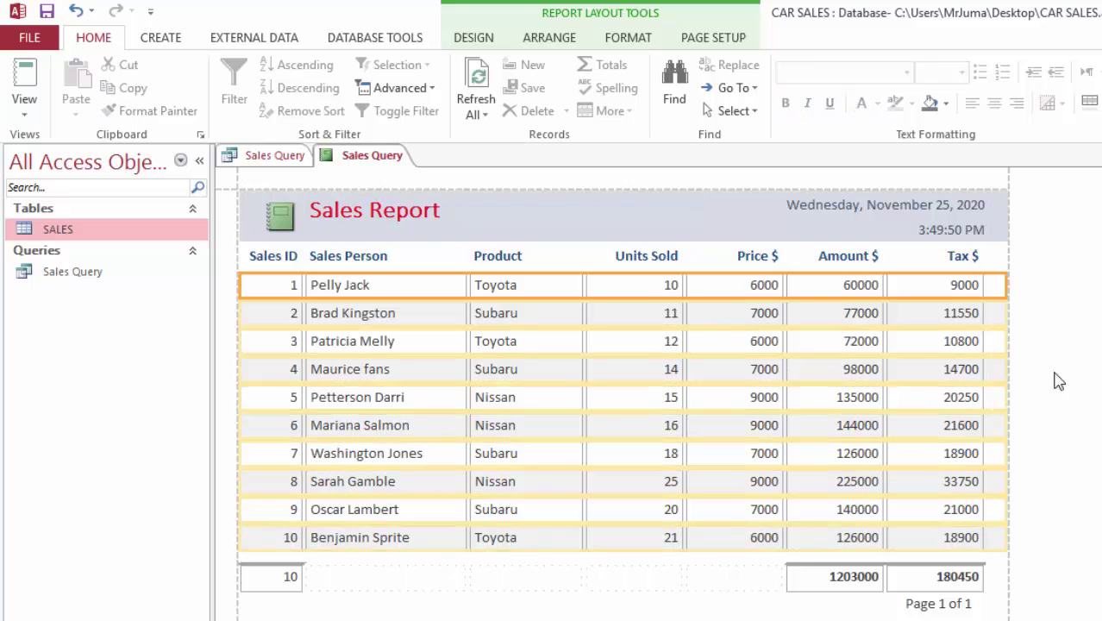
pyautogui.click(1054, 388)
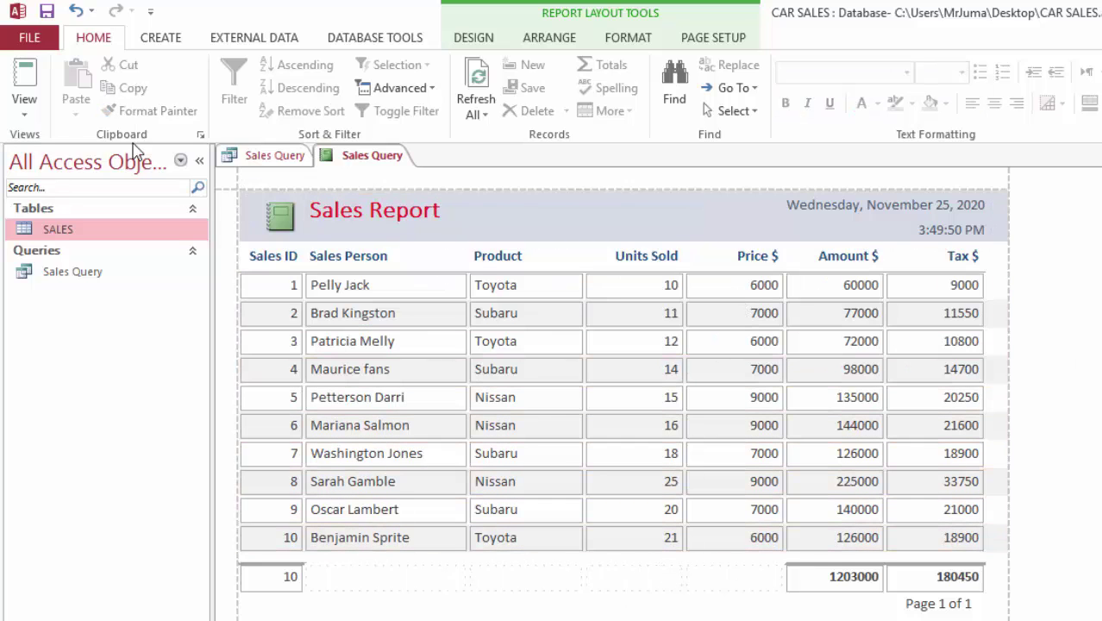
# Step: Save the report under the name "Sales Report"
pyautogui.click(47, 12)
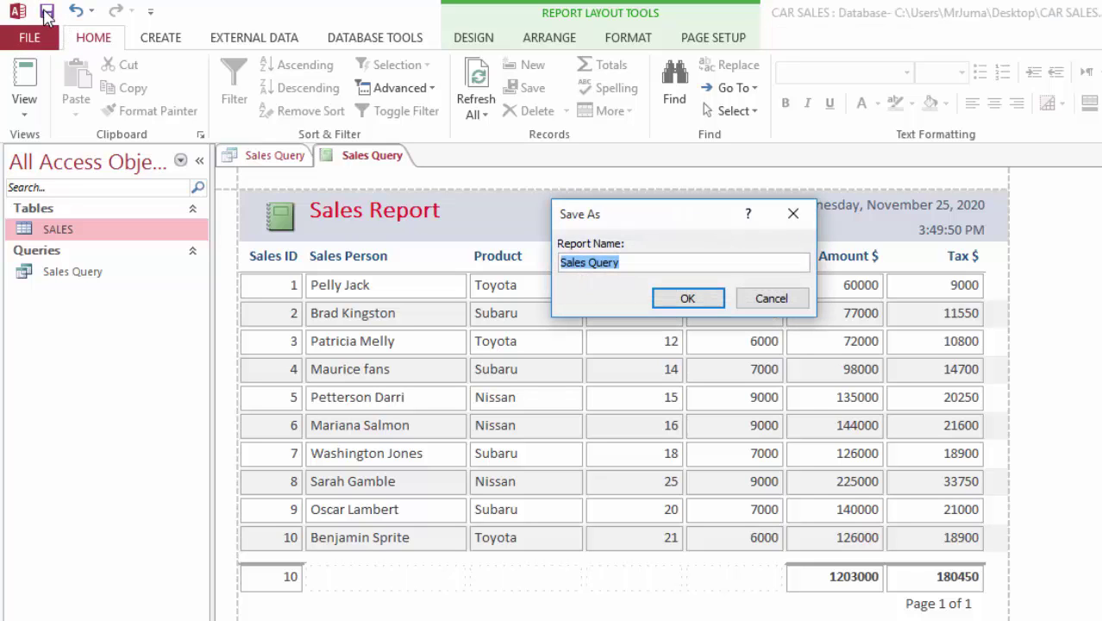
pyautogui.click(642, 266)
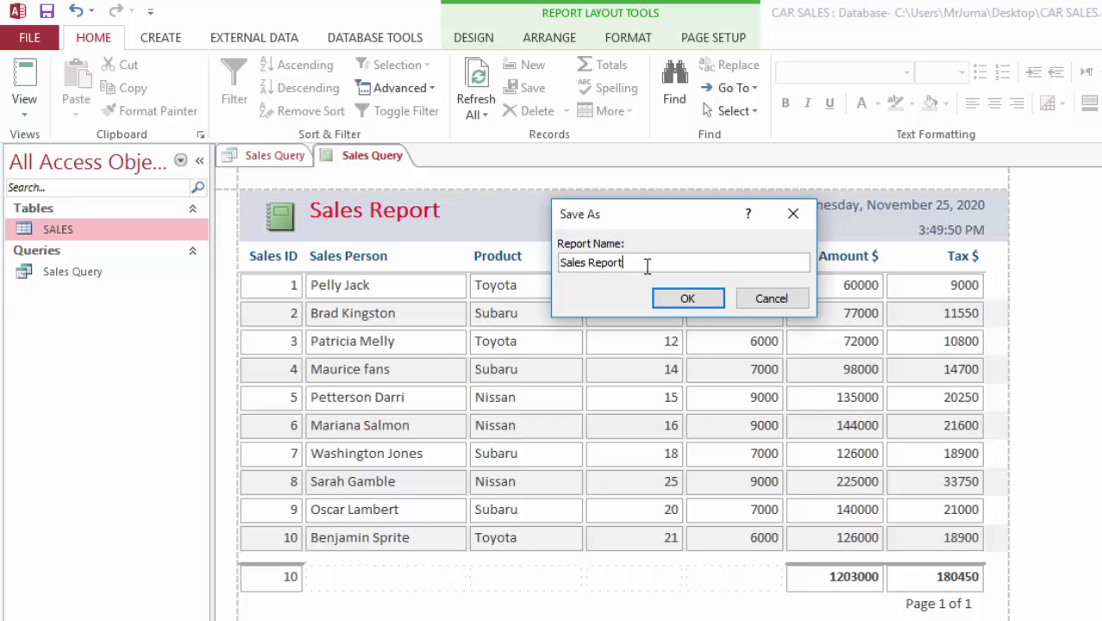
pyautogui.click(677, 299)
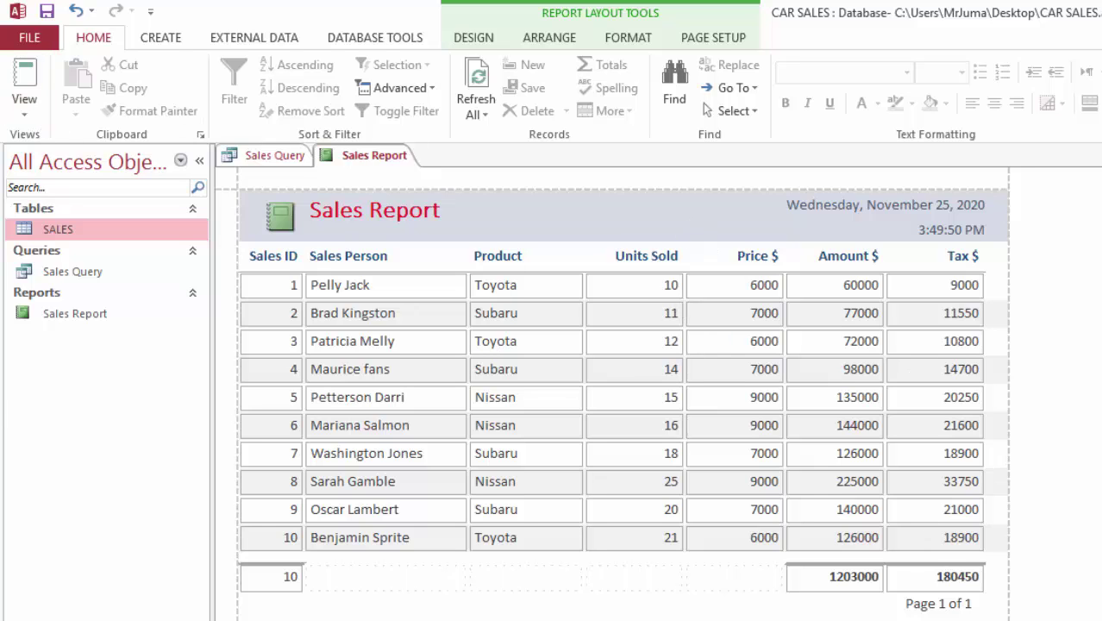
# Step: Examine the report in Print Preview, checking the table, the column totals and the page footer
pyautogui.click(29, 114)
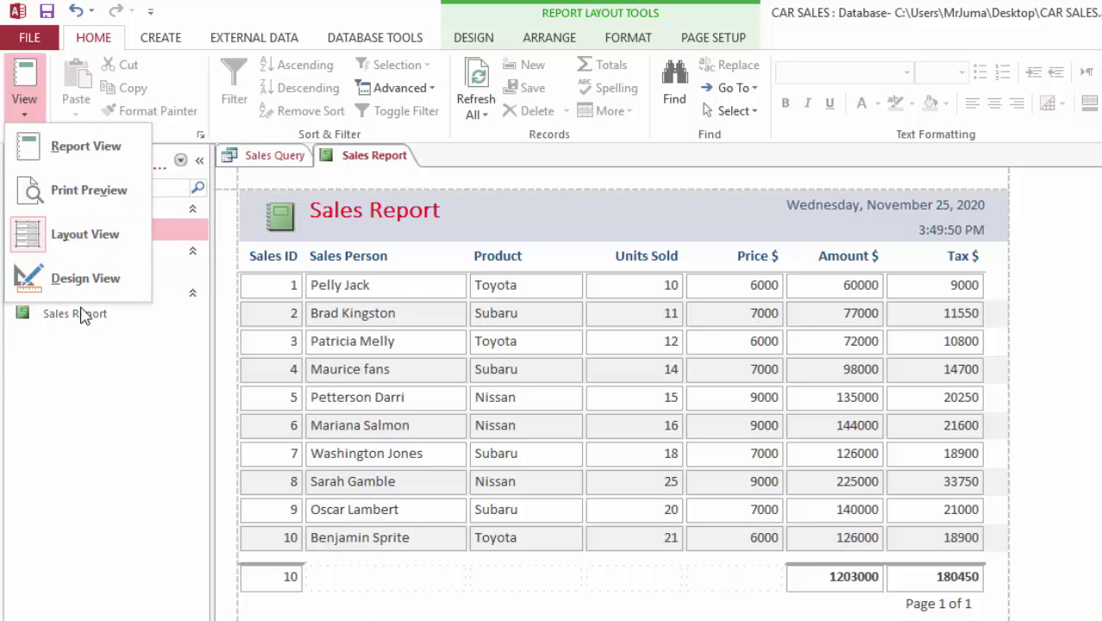
pyautogui.click(71, 192)
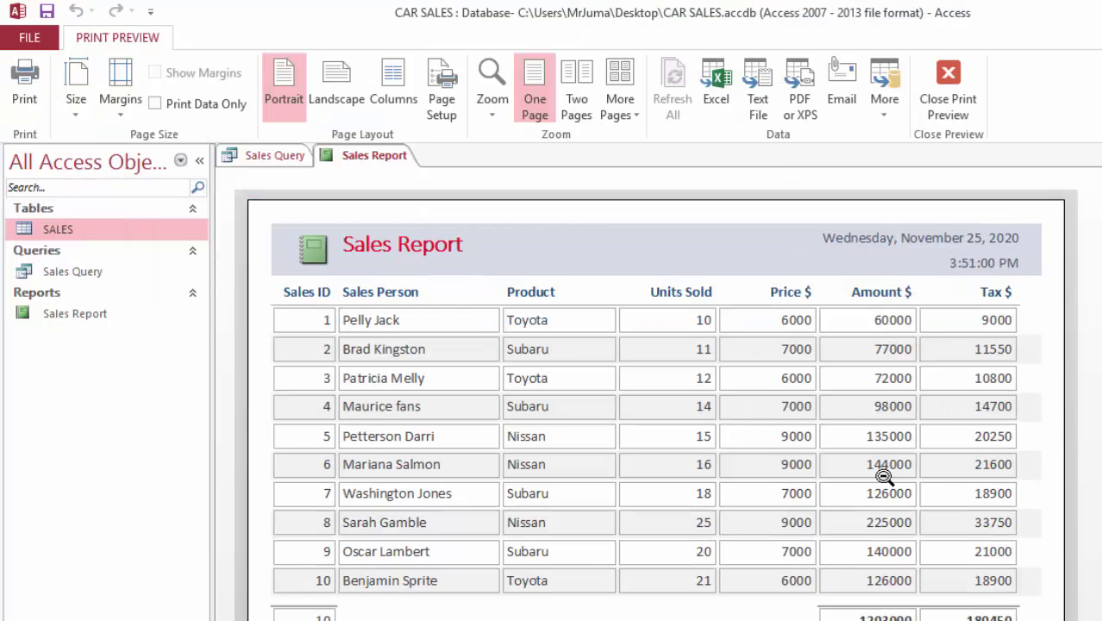
pyautogui.scroll(-5, 927, 400)
pyautogui.scroll(-5, 917, 404)
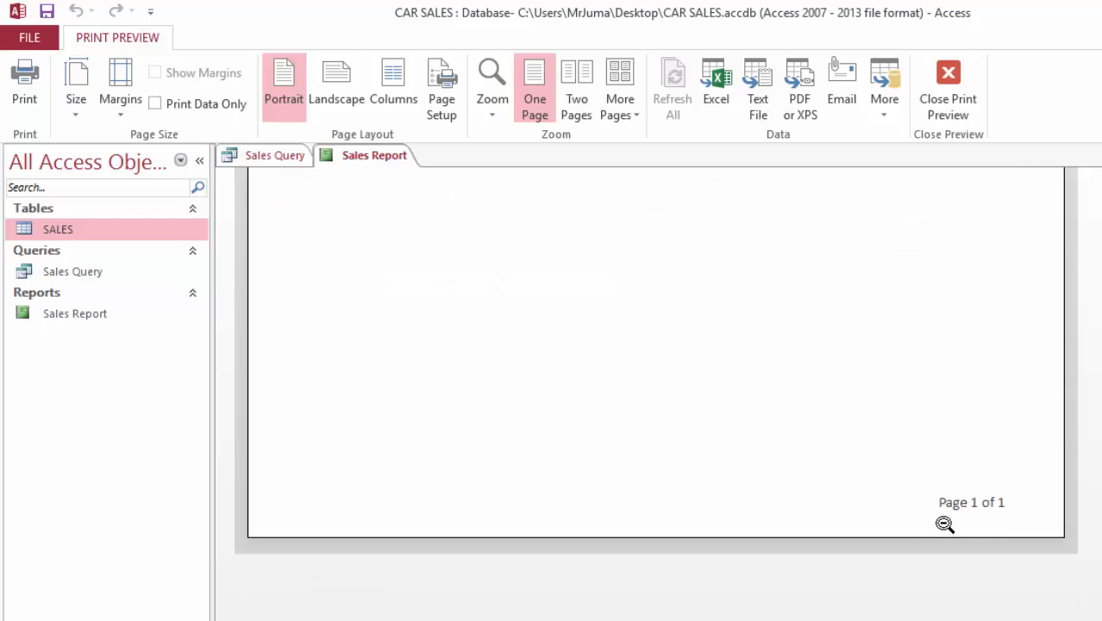
pyautogui.scroll(2, 885, 471)
pyautogui.scroll(8, 885, 471)
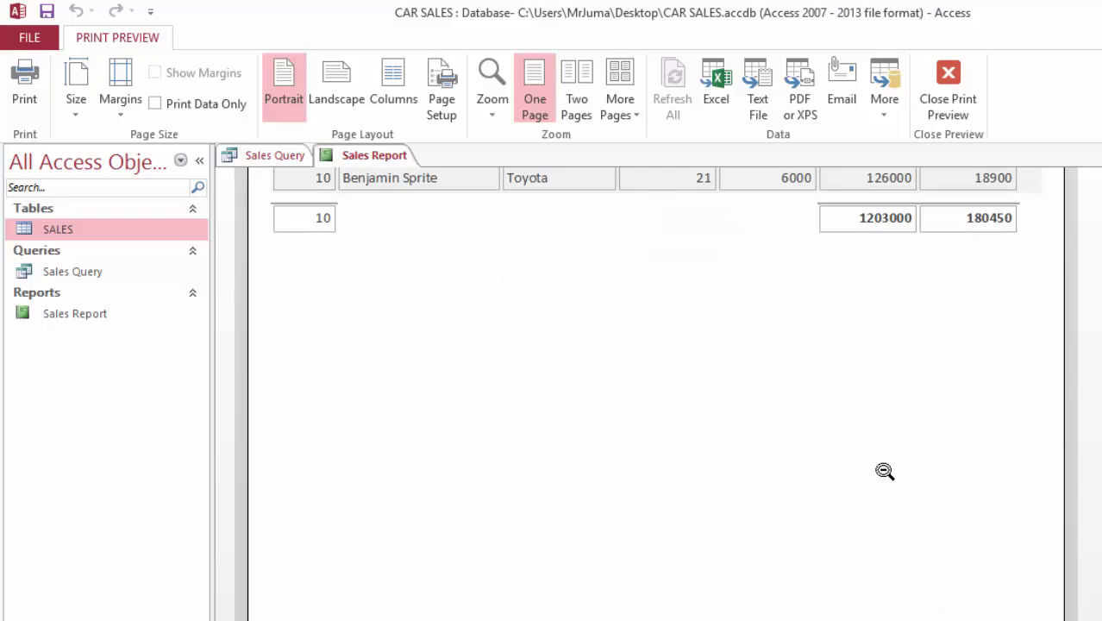
pyautogui.scroll(1, 885, 469)
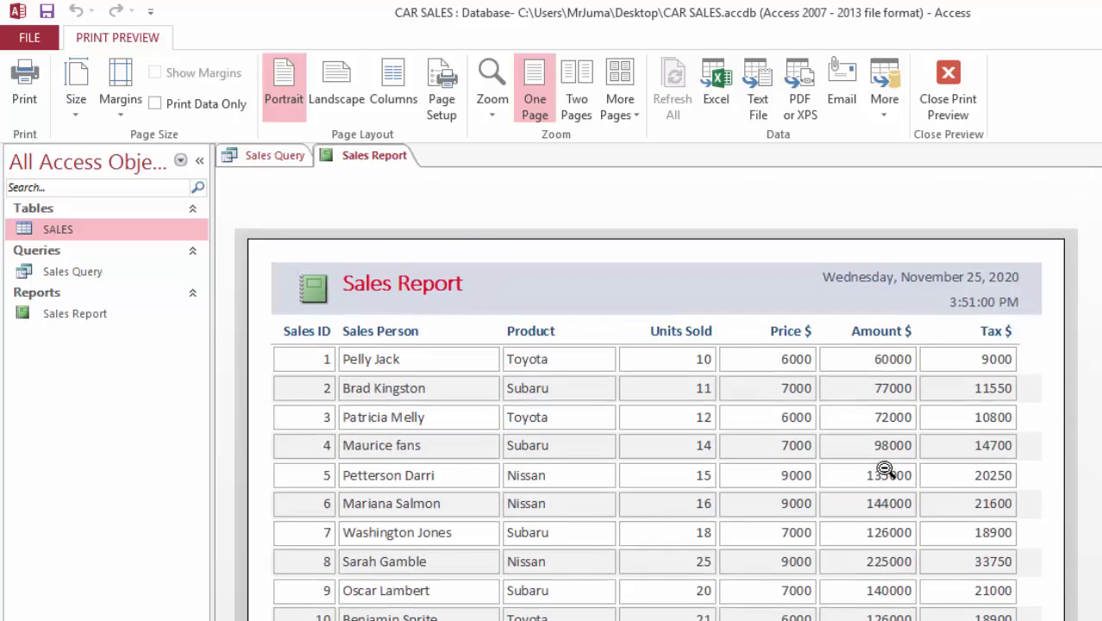
pyautogui.scroll(-2, 885, 469)
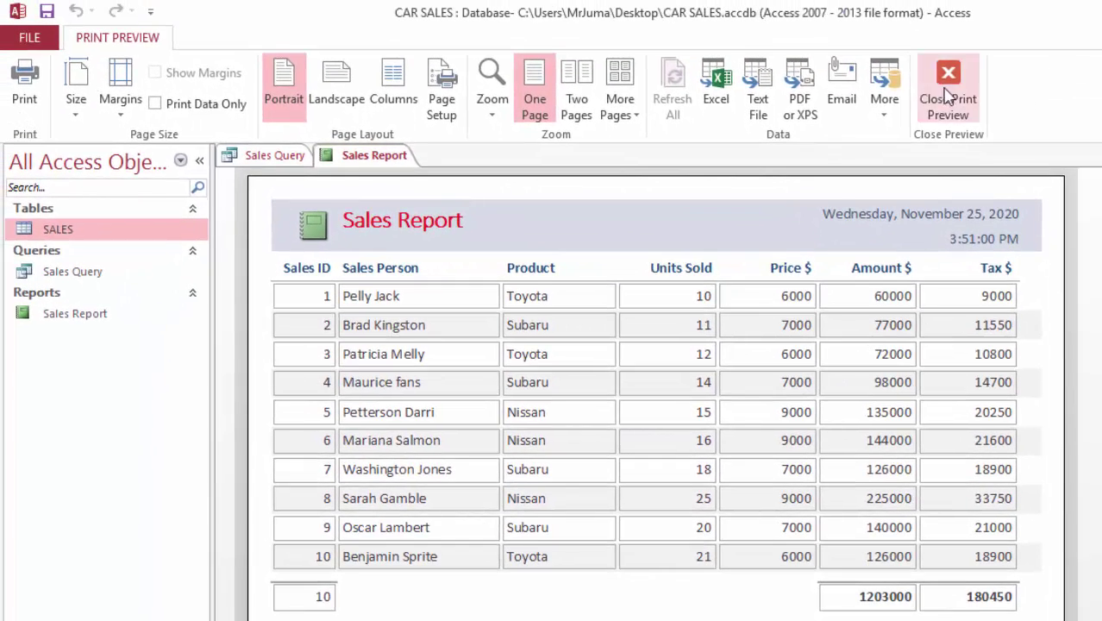
# Step: Close the print preview and return the report to Layout View
pyautogui.click(947, 93)
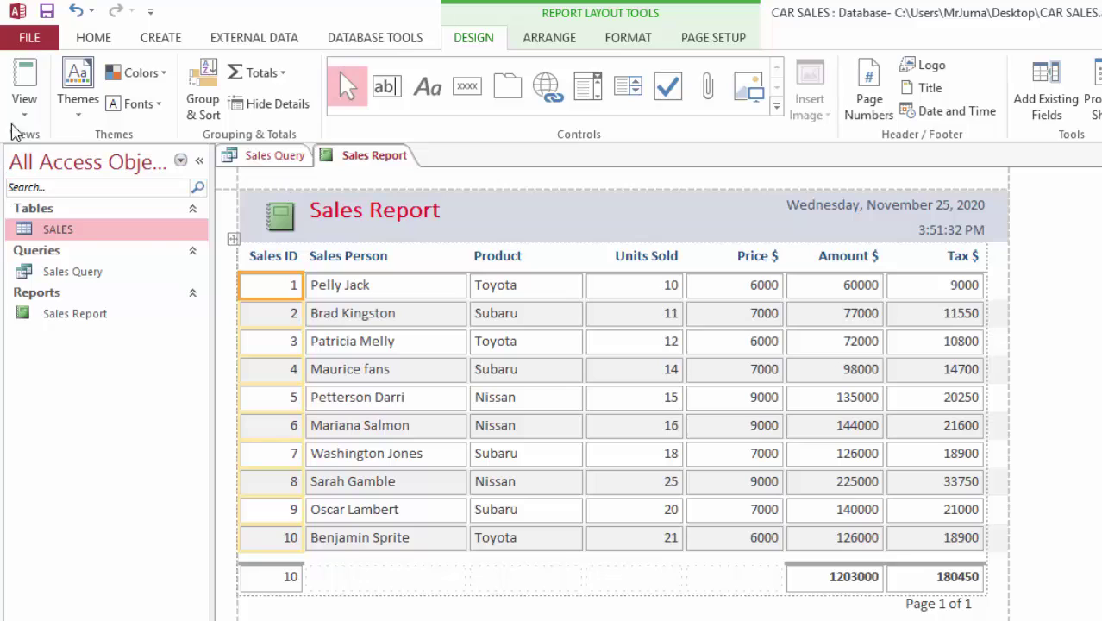
pyautogui.click(24, 112)
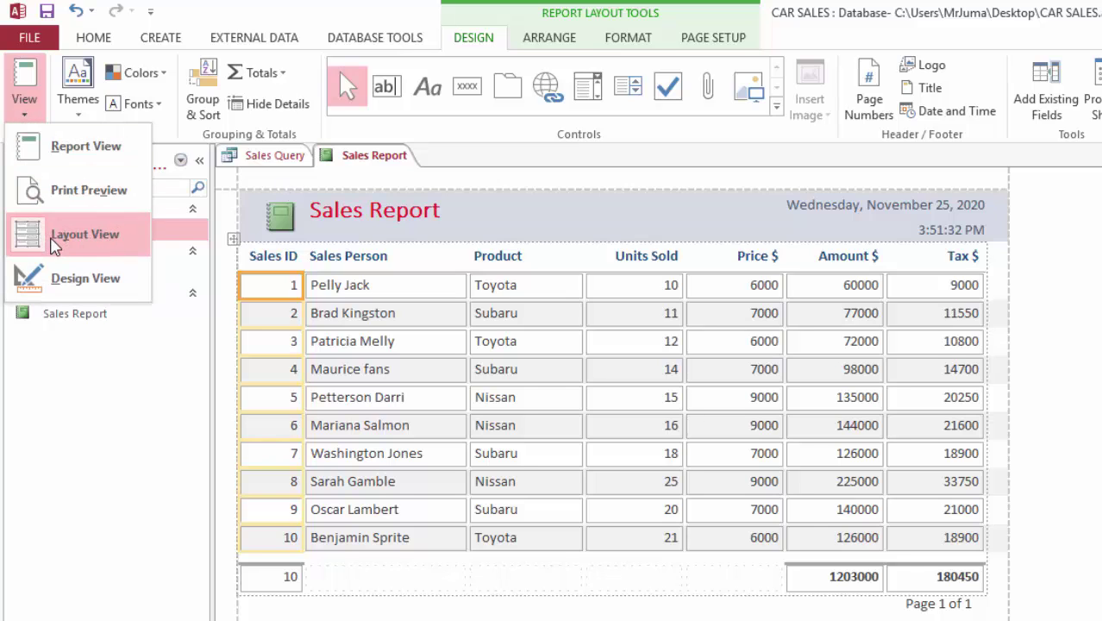
pyautogui.click(53, 244)
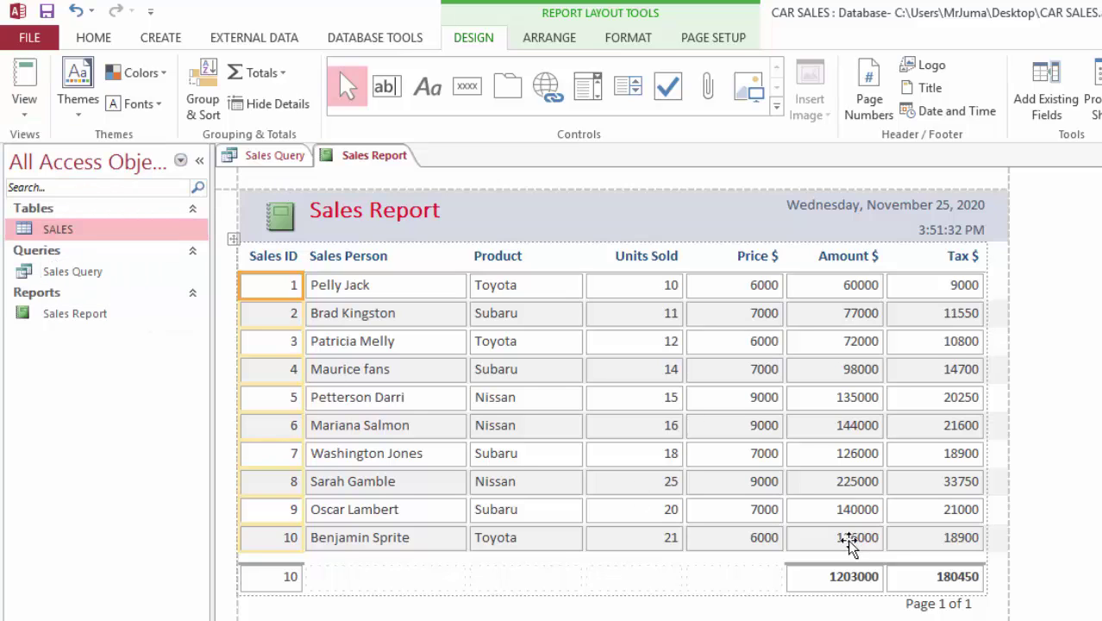